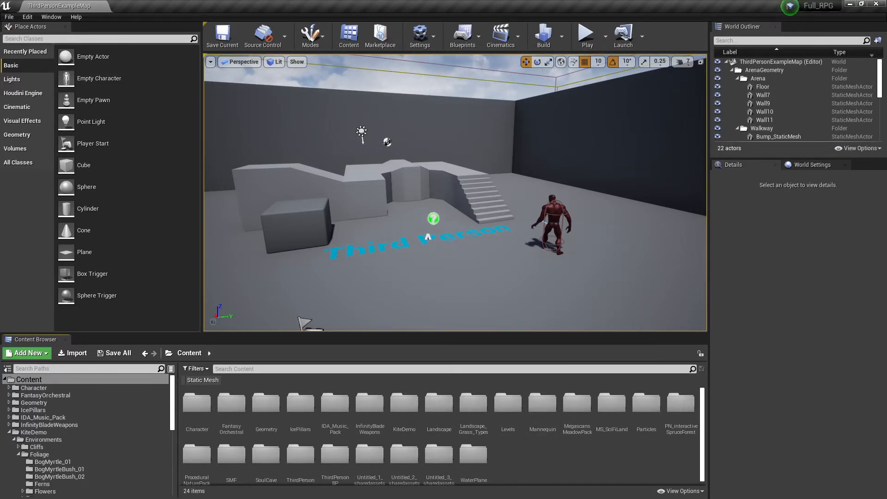
Create a new level from the Default template
{"action": "left_click", "coordinate": [8, 18]}
{"action": "left_click", "coordinate": [8, 17]}
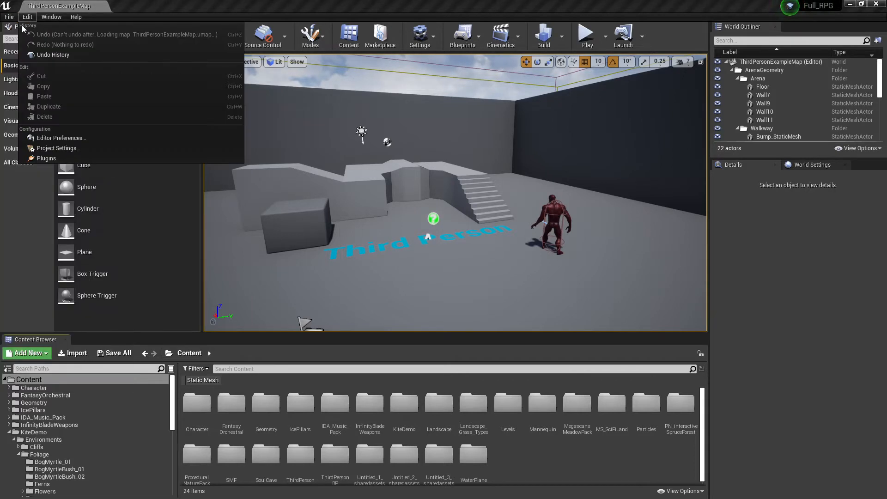
{"action": "left_click", "coordinate": [8, 18]}
{"action": "left_click", "coordinate": [24, 36]}
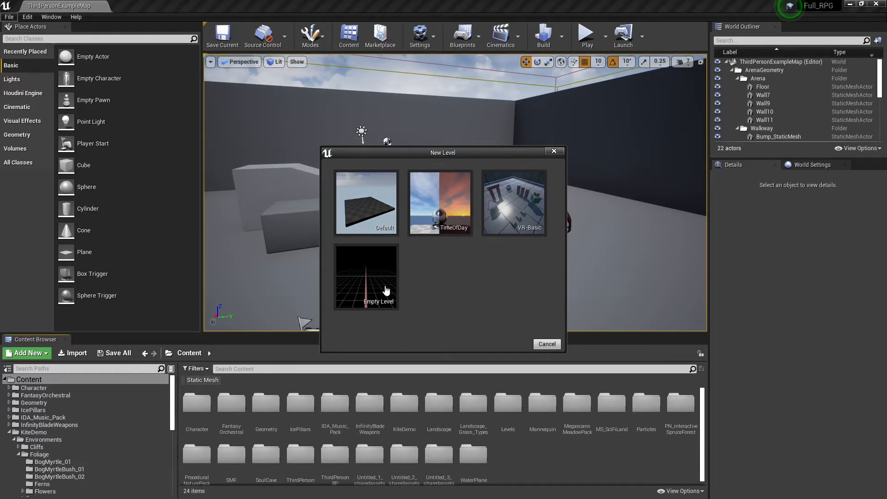
{"action": "left_click", "coordinate": [366, 204]}
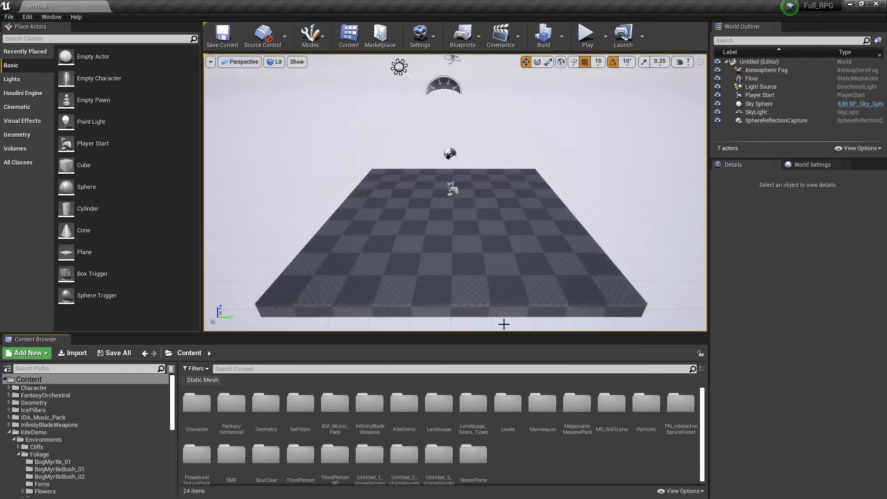
Switch the level editor to Landscape mode for creating a new landscape
{"action": "mouse_move", "coordinate": [490, 244]}
{"action": "right_mouse_down"}
{"action": "mouse_move", "coordinate": [482, 198]}
{"action": "mouse_move", "coordinate": [476, 225]}
{"action": "mouse_move", "coordinate": [516, 241]}
{"action": "mouse_move", "coordinate": [447, 250]}
{"action": "mouse_move", "coordinate": [501, 237]}
{"action": "right_mouse_up"}
{"action": "key", "text": "s"}
{"action": "key", "text": "w"}
{"action": "key", "text": "d"}
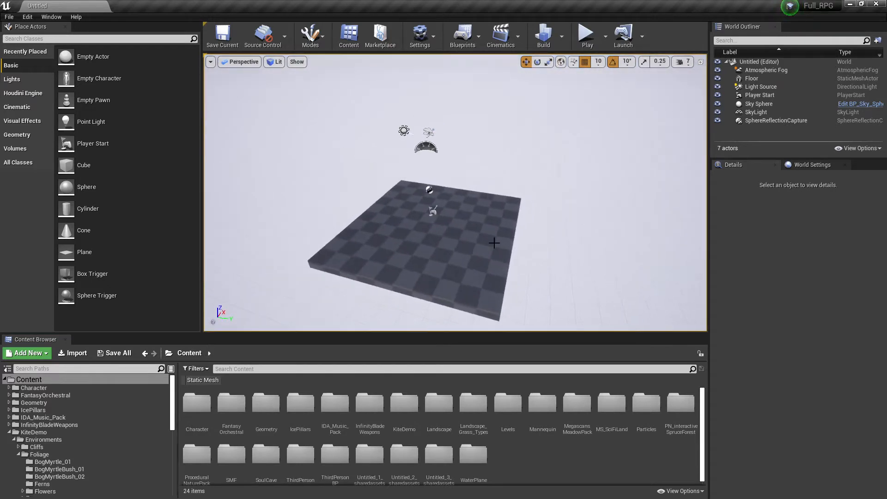
{"action": "right_click_drag", "start_coordinate": [448, 240], "coordinate": [475, 244]}
{"action": "key", "text": "a"}
{"action": "key", "text": "d"}
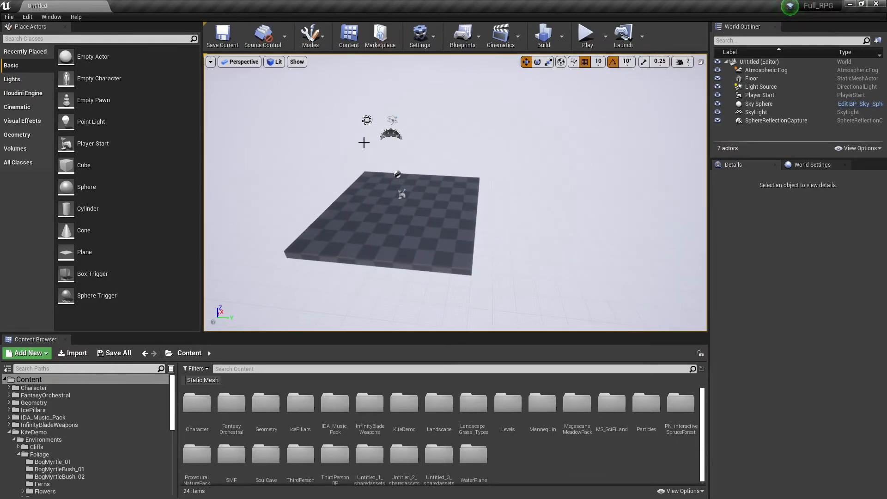
{"action": "left_click", "coordinate": [321, 48]}
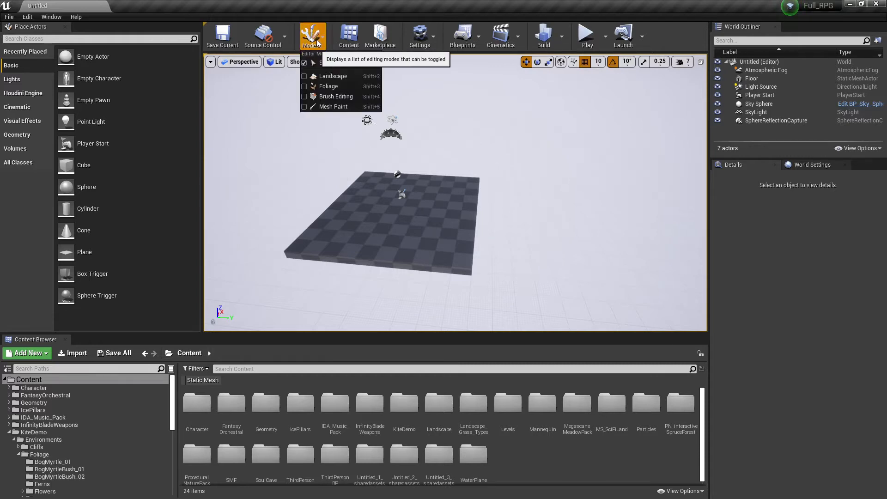
{"action": "left_click", "coordinate": [332, 75]}
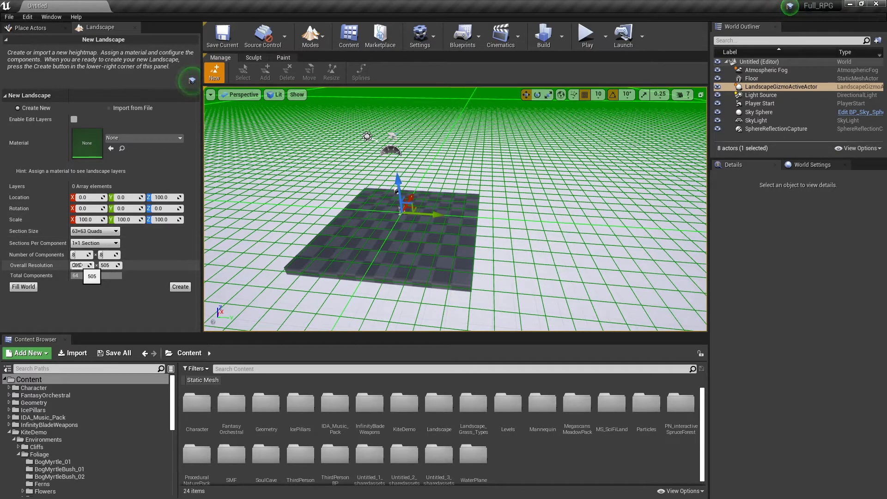
Set the new landscape's section size to 127×127 Quads and its sections per component to 2×2 Sections
{"action": "left_click", "coordinate": [106, 231]}
{"action": "left_click", "coordinate": [103, 281]}
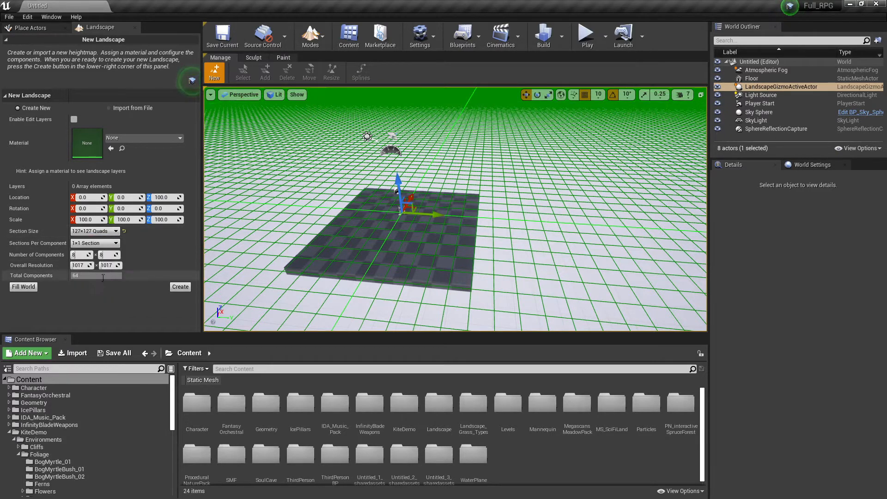
{"action": "left_click", "coordinate": [82, 245]}
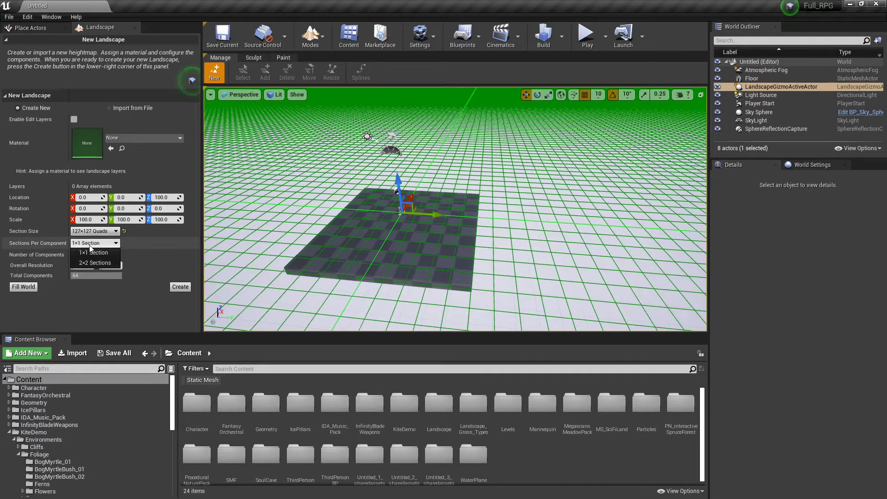
{"action": "left_click", "coordinate": [83, 263]}
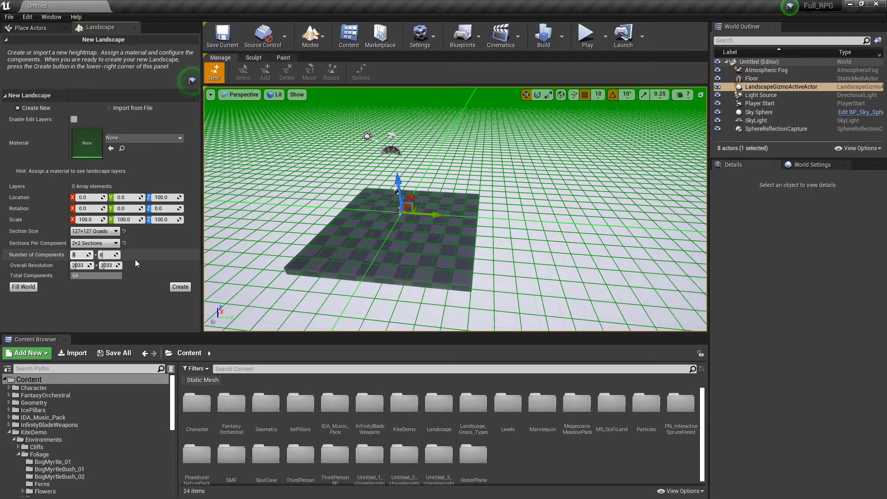
Try a component count of 1 × 1 for the new landscape
{"action": "type", "text": "1"}
{"action": "key", "text": "Tab"}
{"action": "type", "text": "1"}
{"action": "key", "text": "Tab"}
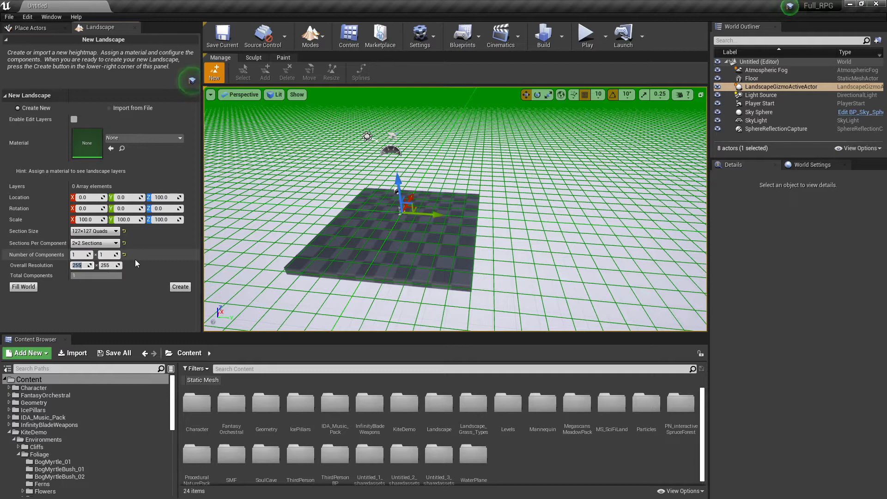
Set the new landscape's number of components to 4 × 4
{"action": "left_click", "coordinate": [71, 252]}
{"action": "type", "text": "4"}
{"action": "key", "text": "Tab"}
{"action": "type", "text": "4"}
{"action": "key", "text": "Tab"}
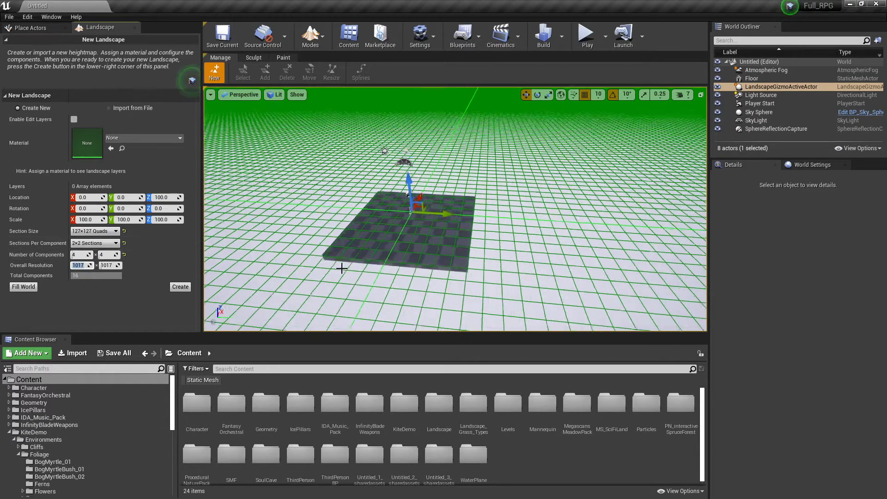
Create the landscape with the configured settings
{"action": "scroll", "coordinate": [366, 223], "scroll_direction": "down", "scroll_amount": 10}
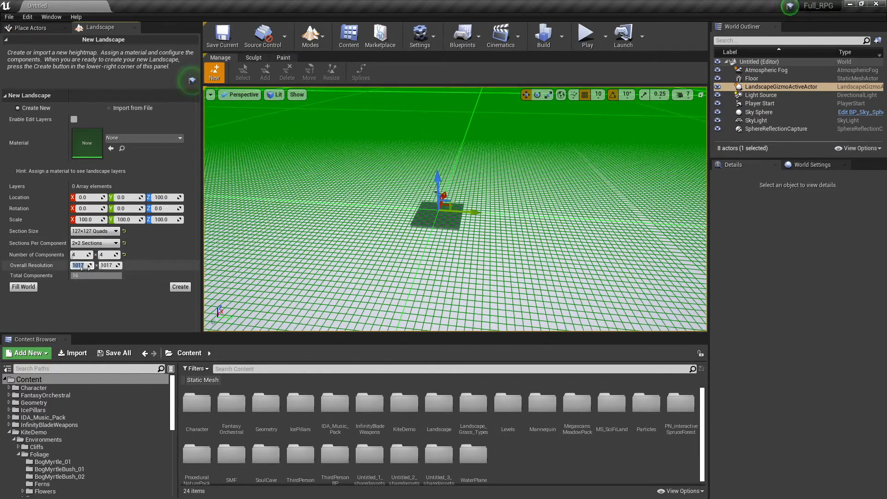
{"action": "scroll", "coordinate": [467, 228], "scroll_direction": "up", "scroll_amount": 3}
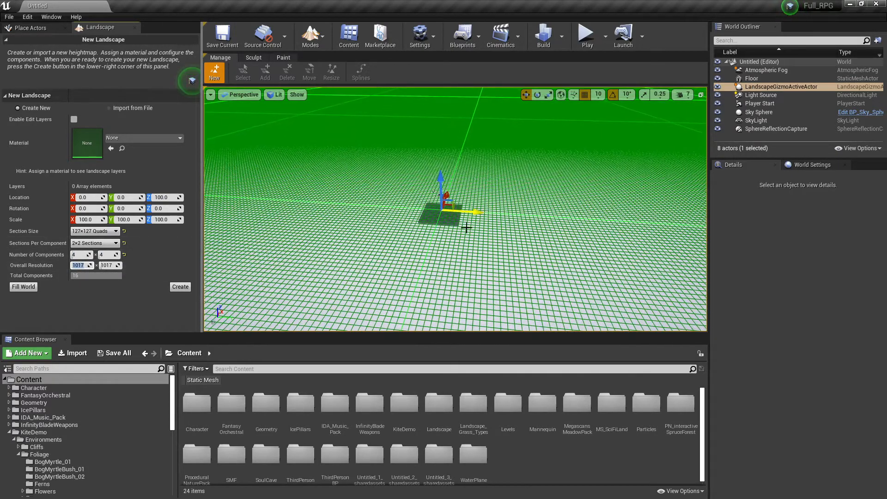
{"action": "scroll", "coordinate": [467, 228], "scroll_direction": "up", "scroll_amount": 1}
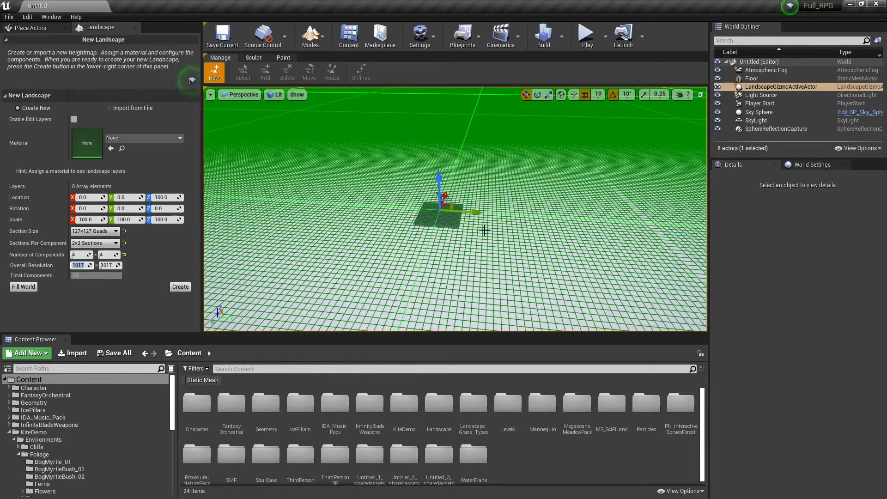
{"action": "left_click", "coordinate": [183, 287]}
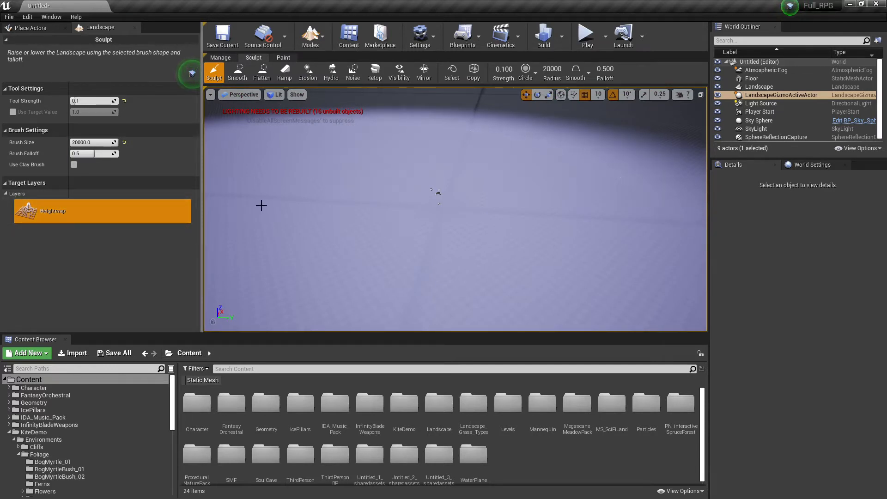
Switch to Google Maps in the browser and examine the satellite map of France and its surroundings
{"action": "left_click", "coordinate": [851, 4]}
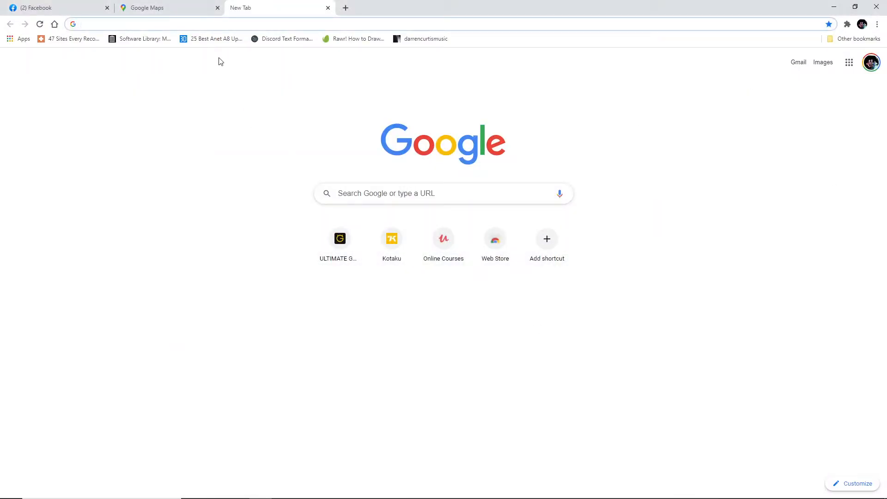
{"action": "left_click", "coordinate": [175, 10]}
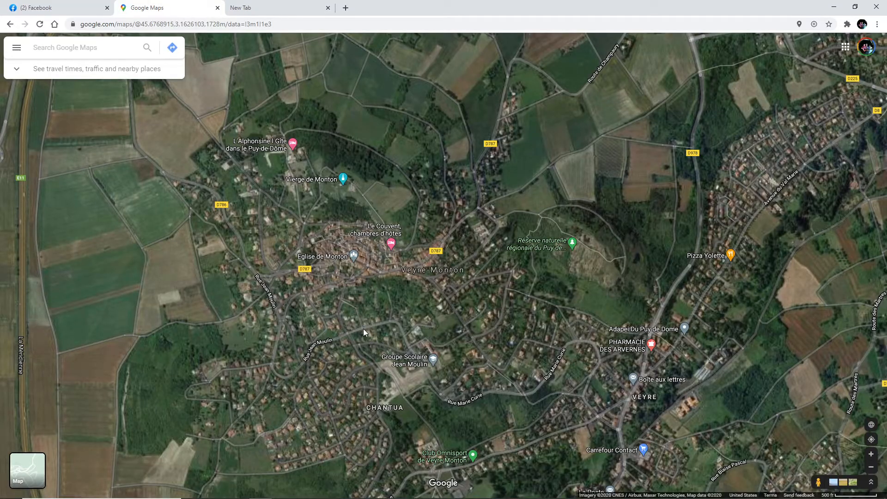
{"action": "scroll", "coordinate": [363, 332], "scroll_direction": "down", "scroll_amount": 10}
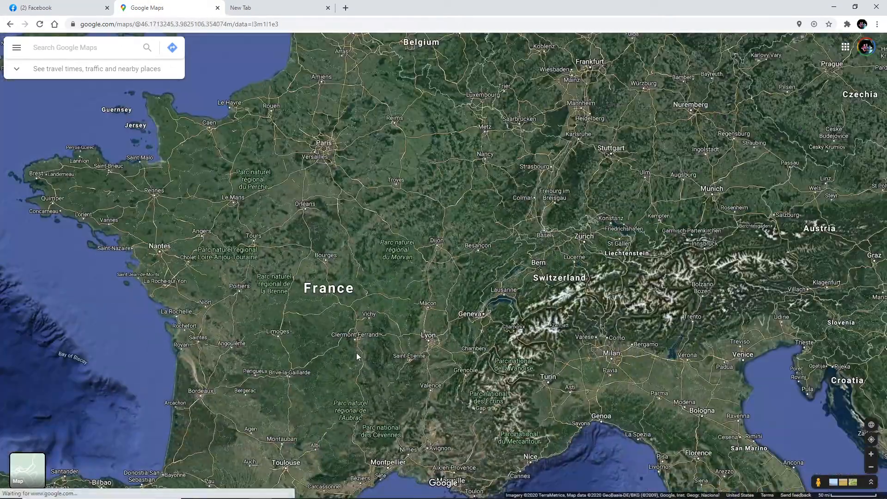
{"action": "scroll", "coordinate": [357, 356], "scroll_direction": "down", "scroll_amount": 2}
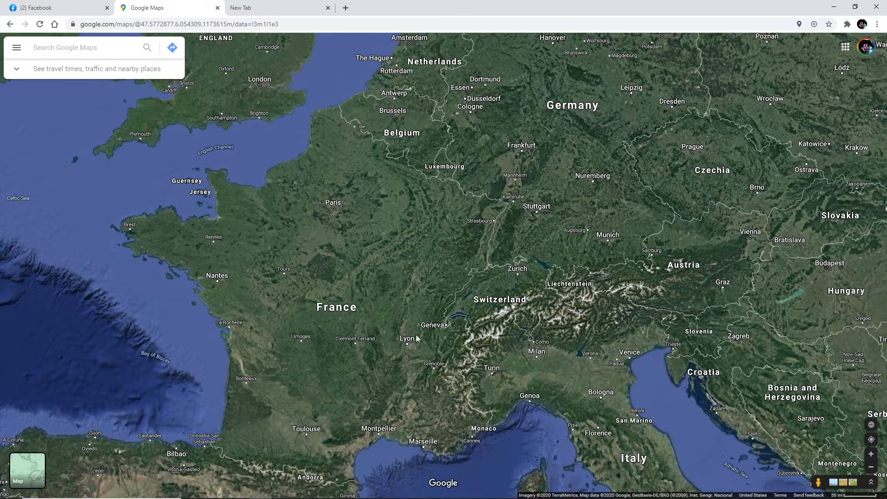
Open the Tangram Heightmapper site, tangrams.github.io/heightmapper/, in the empty browser tab
{"action": "left_click", "coordinate": [255, 8]}
{"action": "left_click", "coordinate": [245, 24]}
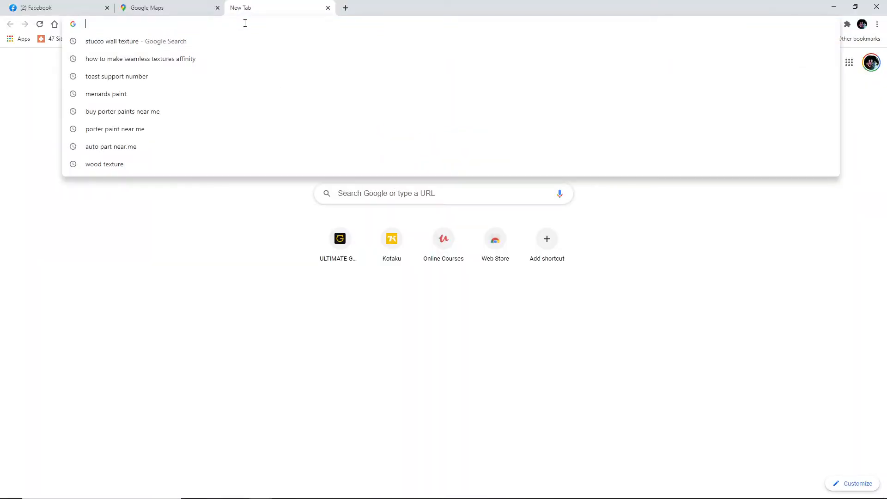
{"action": "type", "text": "tanf"}
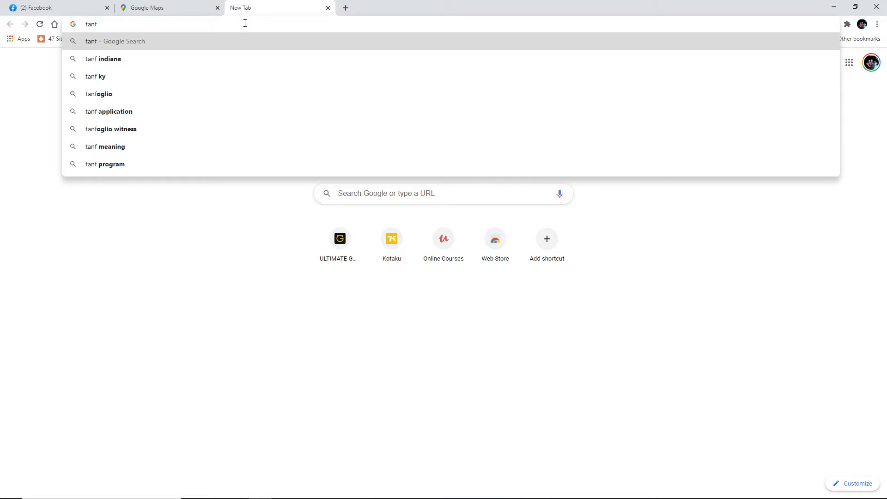
{"action": "key", "text": "BackSpace"}
{"action": "type", "text": "gra"}
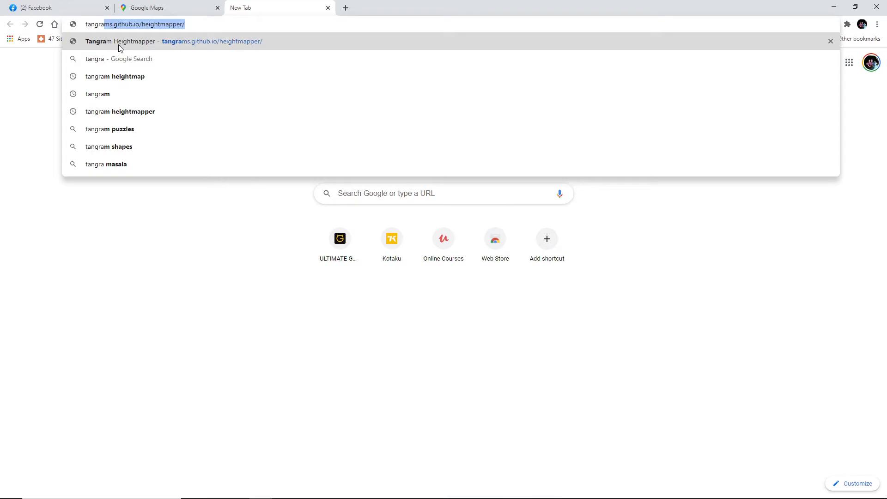
{"action": "left_click", "coordinate": [189, 42]}
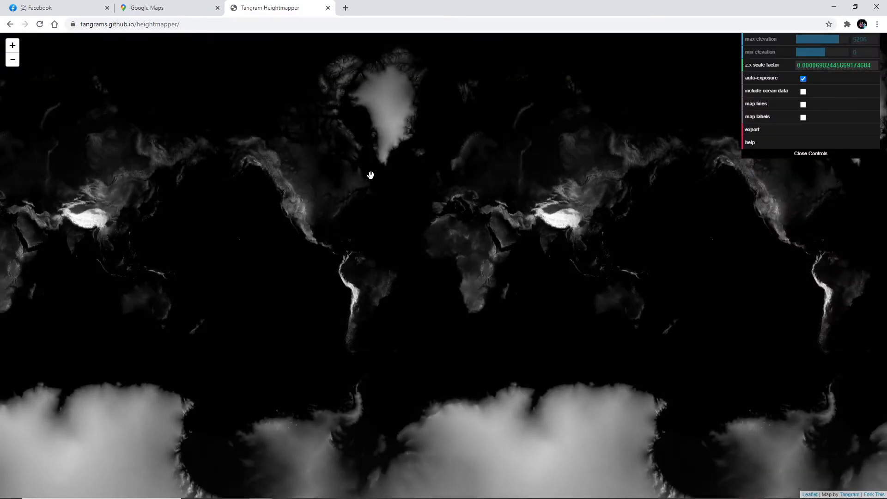
Try a manual max elevation of 4336 with auto-exposure off, and turn auto-exposure back on
{"action": "left_click", "coordinate": [804, 78]}
{"action": "left_click", "coordinate": [830, 39]}
{"action": "left_click_drag", "start_coordinate": [830, 39], "coordinate": [836, 42]}
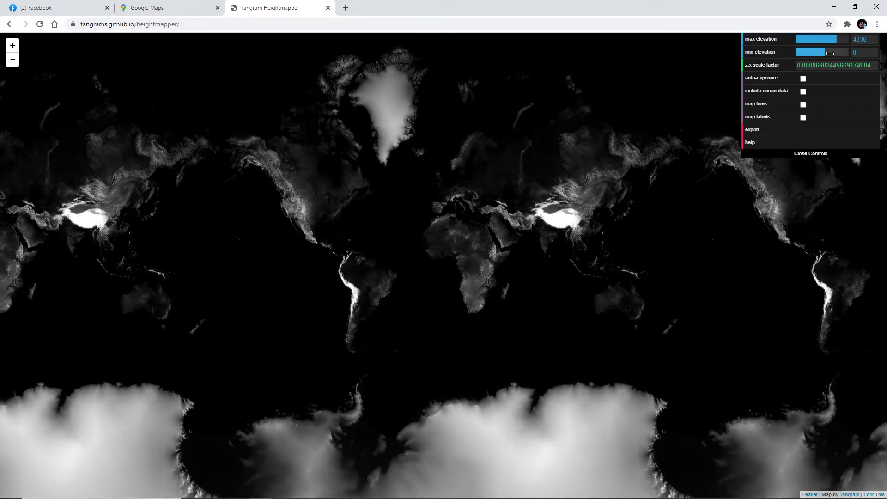
{"action": "left_click", "coordinate": [803, 79]}
Navigate the world height map to a closer view of France and northern Spain
{"action": "scroll", "coordinate": [462, 229], "scroll_direction": "up", "scroll_amount": 1}
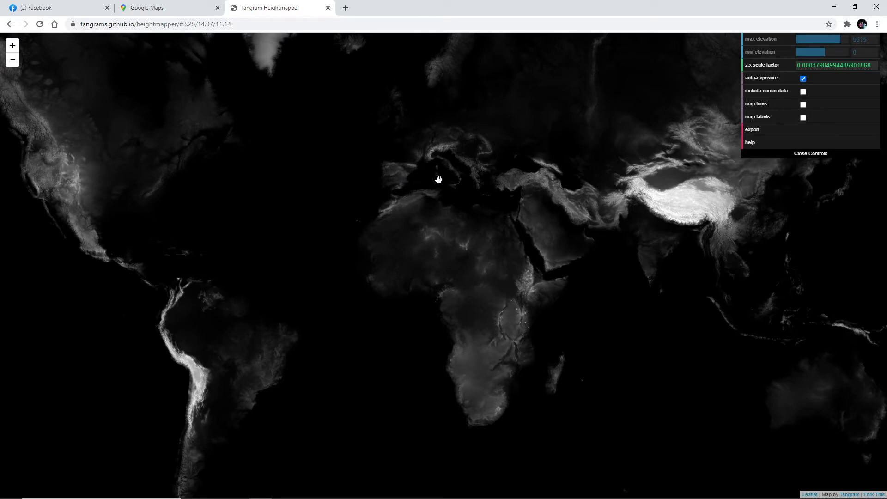
{"action": "scroll", "coordinate": [435, 179], "scroll_direction": "down", "scroll_amount": 1}
{"action": "scroll", "coordinate": [437, 174], "scroll_direction": "up", "scroll_amount": 1}
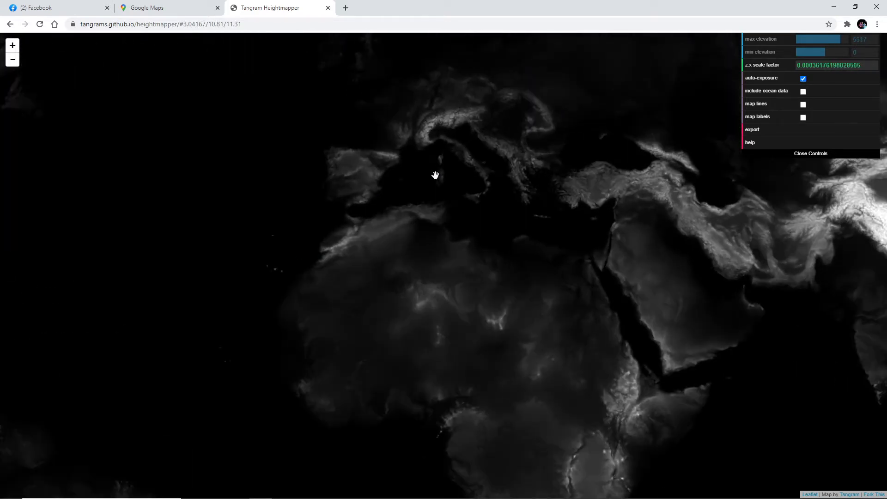
{"action": "scroll", "coordinate": [418, 166], "scroll_direction": "up", "scroll_amount": 1}
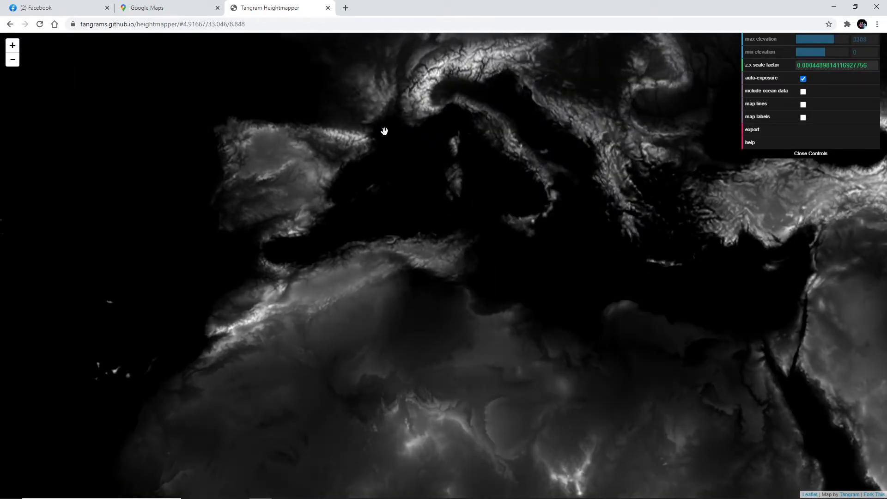
{"action": "left_click_drag", "start_coordinate": [376, 154], "coordinate": [454, 302]}
{"action": "right_click", "coordinate": [455, 302]}
{"action": "left_click", "coordinate": [437, 269]}
{"action": "scroll", "coordinate": [434, 267], "scroll_direction": "up", "scroll_amount": 3}
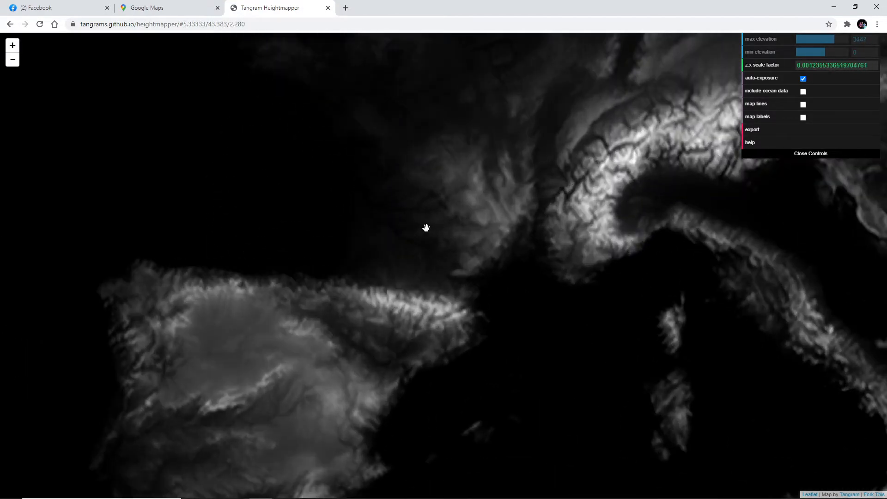
{"action": "left_click_drag", "start_coordinate": [426, 228], "coordinate": [521, 327]}
{"action": "right_click", "coordinate": [520, 326]}
Turn off auto-exposure and lower the max elevation to 350
{"action": "left_click", "coordinate": [804, 79]}
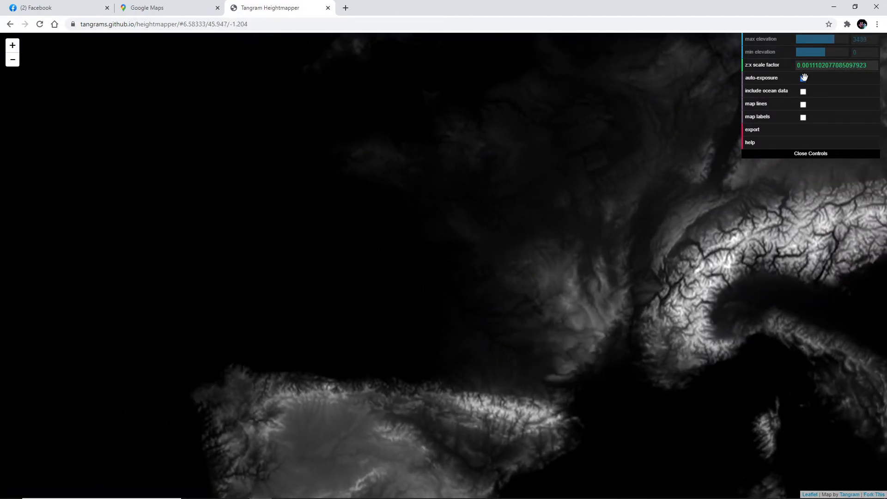
{"action": "left_click_drag", "start_coordinate": [837, 37], "coordinate": [828, 36]}
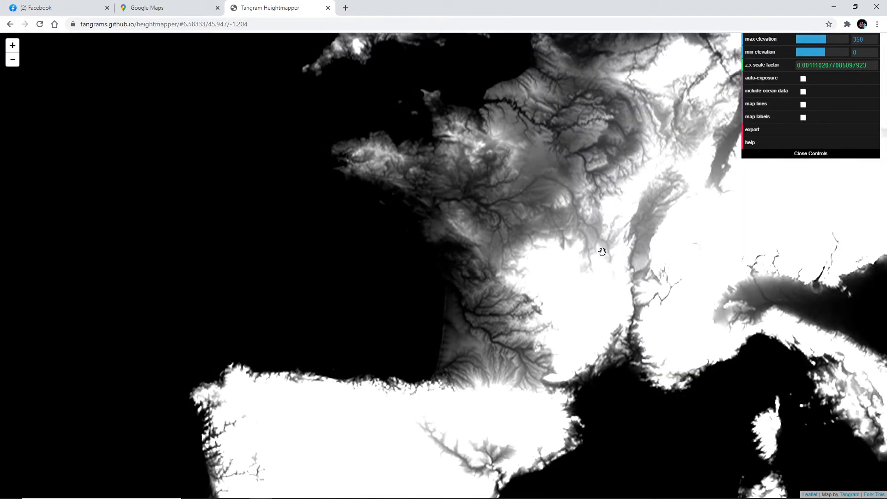
Frame the river valleys of central France closely in the height map and re-enable auto-exposure
{"action": "left_click_drag", "start_coordinate": [575, 248], "coordinate": [456, 282]}
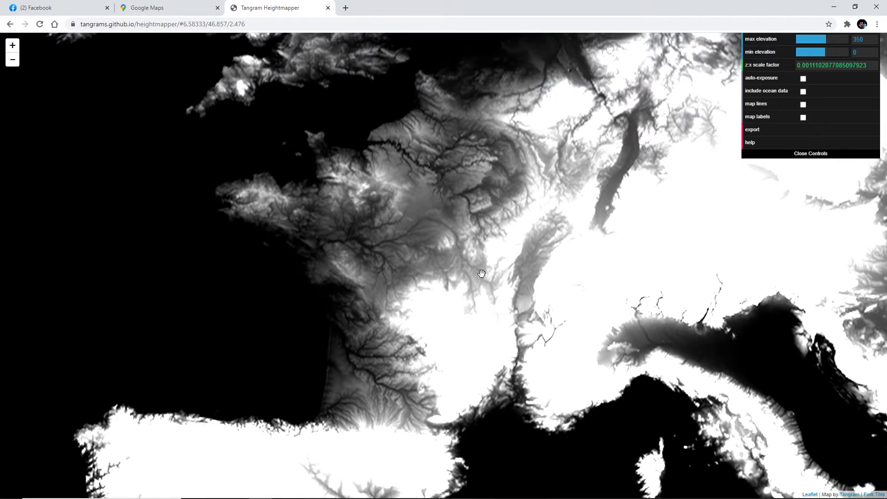
{"action": "scroll", "coordinate": [447, 279], "scroll_direction": "up", "scroll_amount": 3}
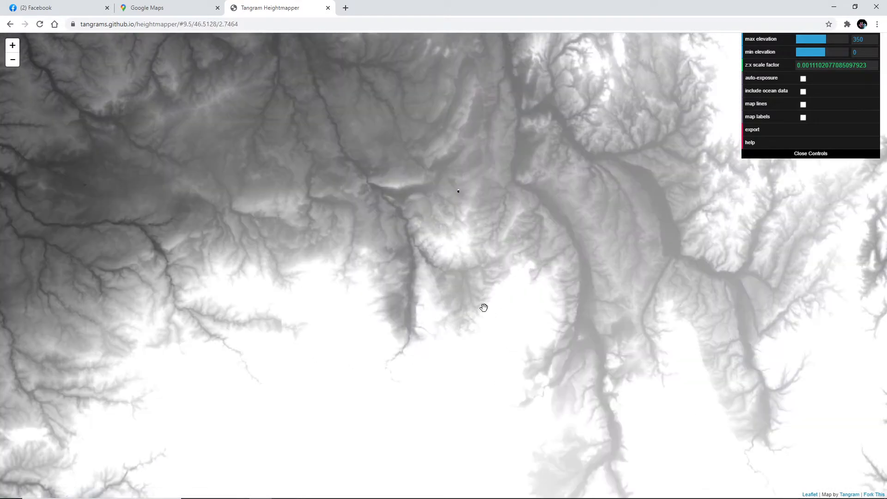
{"action": "scroll", "coordinate": [484, 308], "scroll_direction": "up", "scroll_amount": 1}
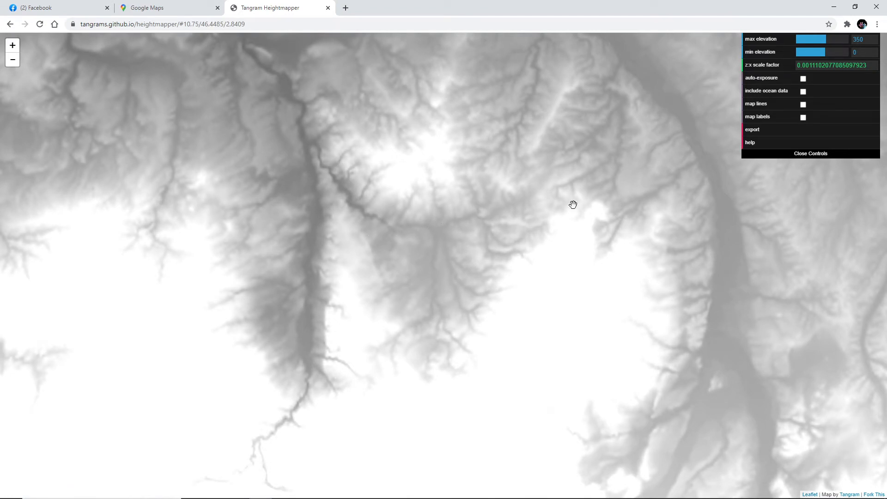
{"action": "left_click", "coordinate": [803, 79]}
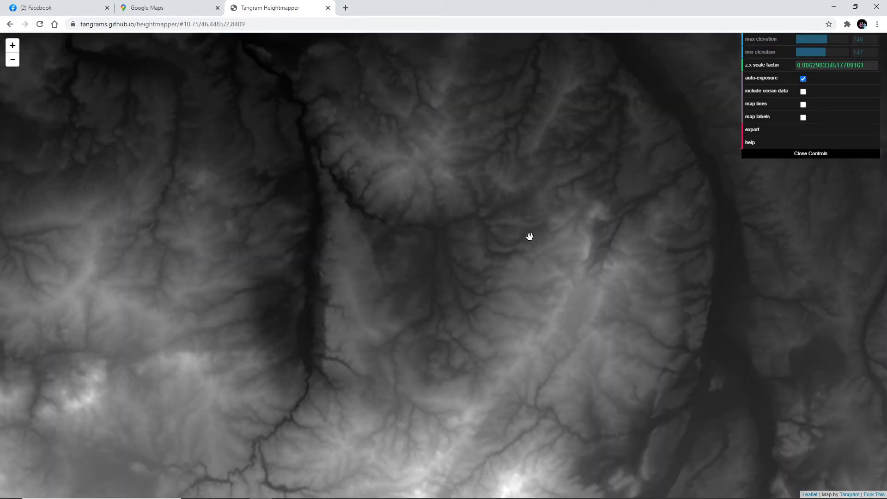
Examine the height map of central France's river valleys at wider and closer zoom levels for suitable terrain
{"action": "left_click_drag", "start_coordinate": [423, 347], "coordinate": [454, 93]}
{"action": "right_click", "coordinate": [454, 93]}
{"action": "left_click_drag", "start_coordinate": [378, 265], "coordinate": [339, 424]}
{"action": "scroll", "coordinate": [359, 369], "scroll_direction": "down", "scroll_amount": 1}
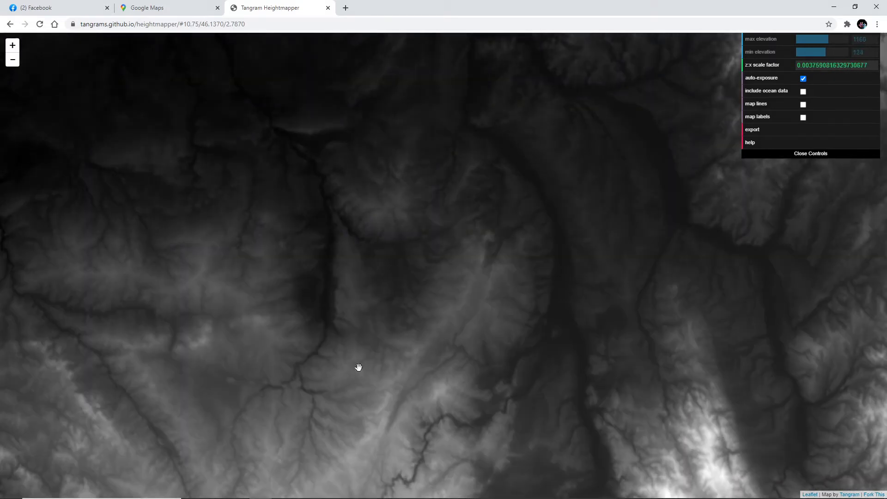
{"action": "left_click_drag", "start_coordinate": [386, 298], "coordinate": [422, 399]}
{"action": "right_click", "coordinate": [422, 398]}
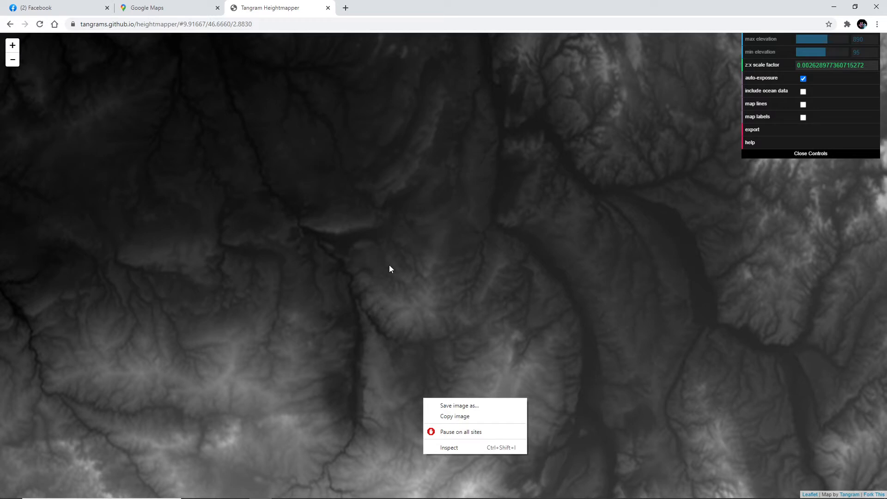
{"action": "left_click", "coordinate": [412, 259]}
{"action": "scroll", "coordinate": [414, 252], "scroll_direction": "down", "scroll_amount": 1}
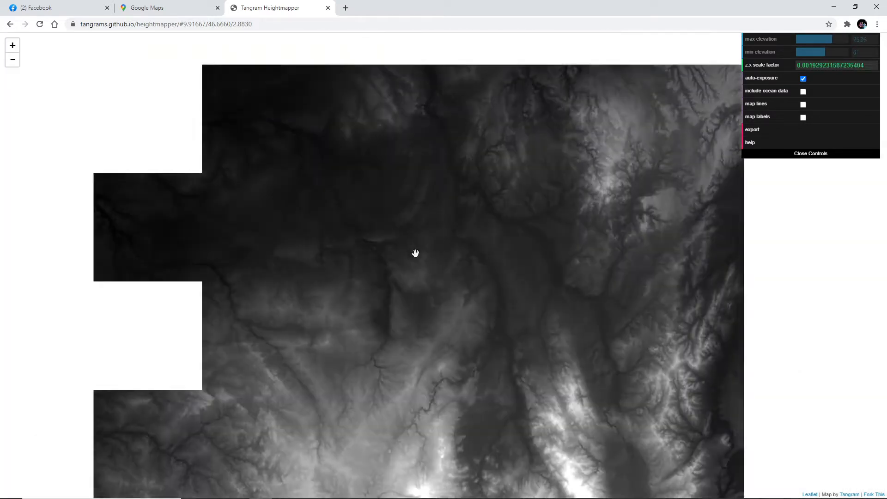
{"action": "scroll", "coordinate": [421, 245], "scroll_direction": "up", "scroll_amount": 2}
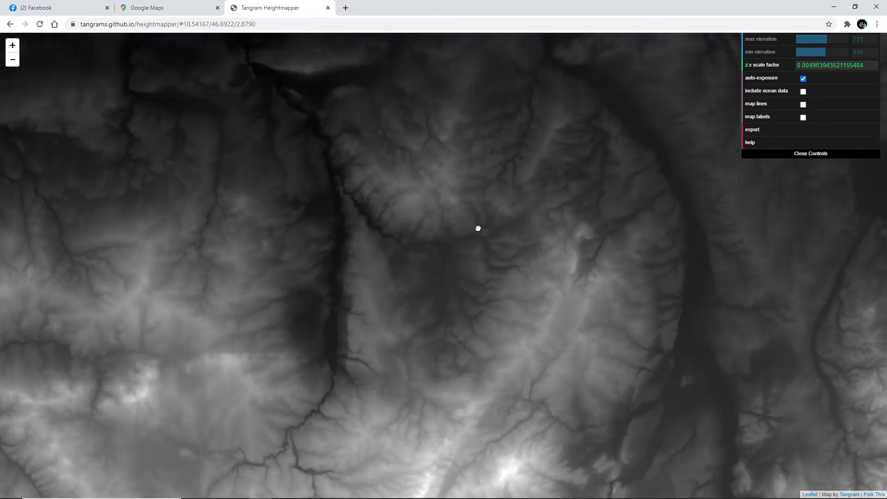
{"action": "scroll", "coordinate": [424, 265], "scroll_direction": "up", "scroll_amount": 2}
{"action": "scroll", "coordinate": [433, 243], "scroll_direction": "up", "scroll_amount": 2}
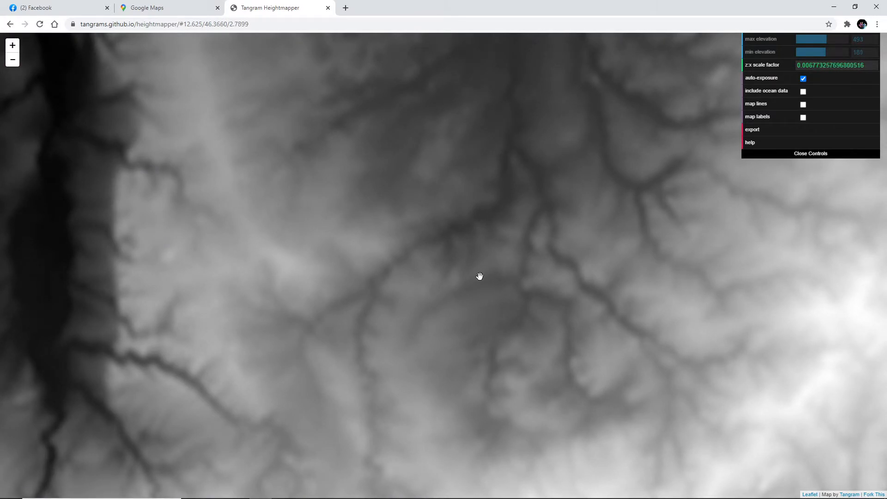
{"action": "scroll", "coordinate": [416, 324], "scroll_direction": "down", "scroll_amount": 1}
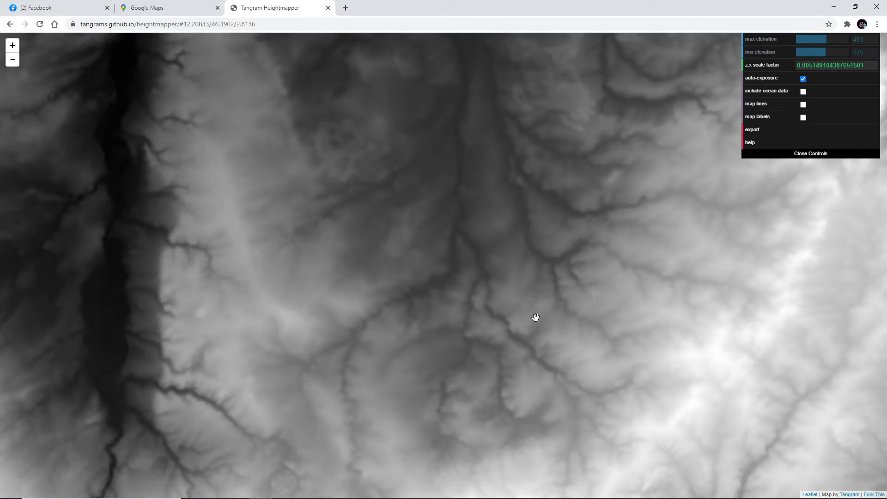
Examine the valleys and ridges farther north in central France at close range for usable terrain detail
{"action": "left_click_drag", "start_coordinate": [536, 318], "coordinate": [361, 400]}
{"action": "left_click_drag", "start_coordinate": [332, 327], "coordinate": [427, 490]}
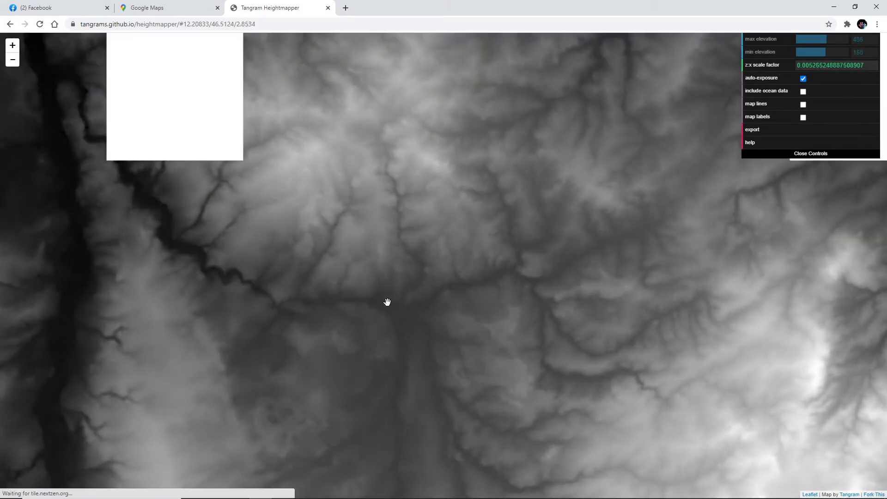
{"action": "left_click_drag", "start_coordinate": [387, 302], "coordinate": [375, 406]}
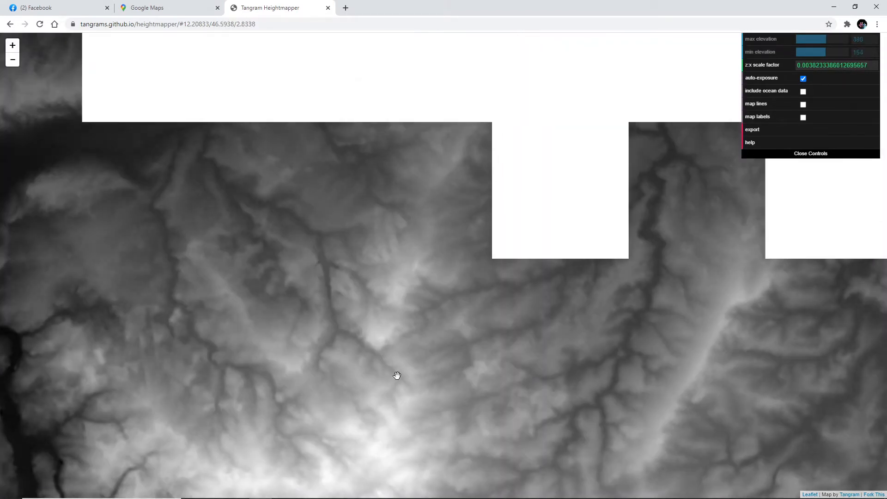
{"action": "left_click_drag", "start_coordinate": [399, 360], "coordinate": [327, 496]}
{"action": "left_click_drag", "start_coordinate": [426, 368], "coordinate": [456, 473]}
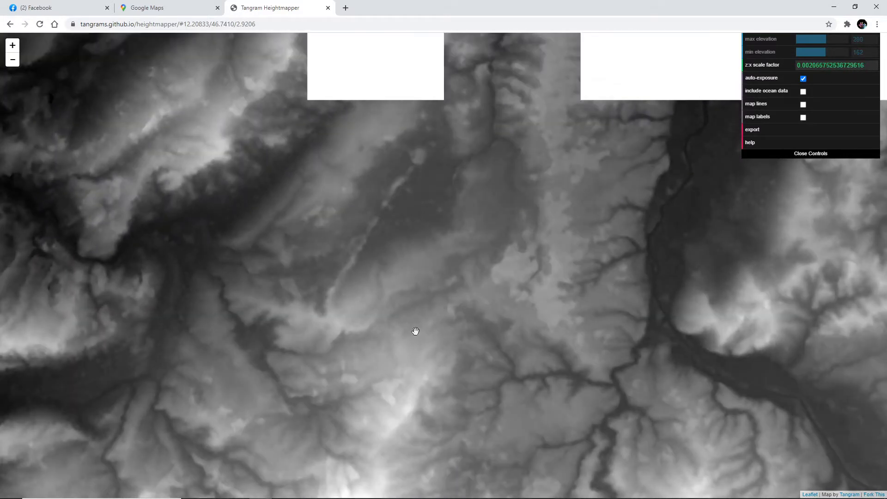
{"action": "left_click_drag", "start_coordinate": [415, 331], "coordinate": [428, 400]}
{"action": "scroll", "coordinate": [410, 343], "scroll_direction": "up", "scroll_amount": 1}
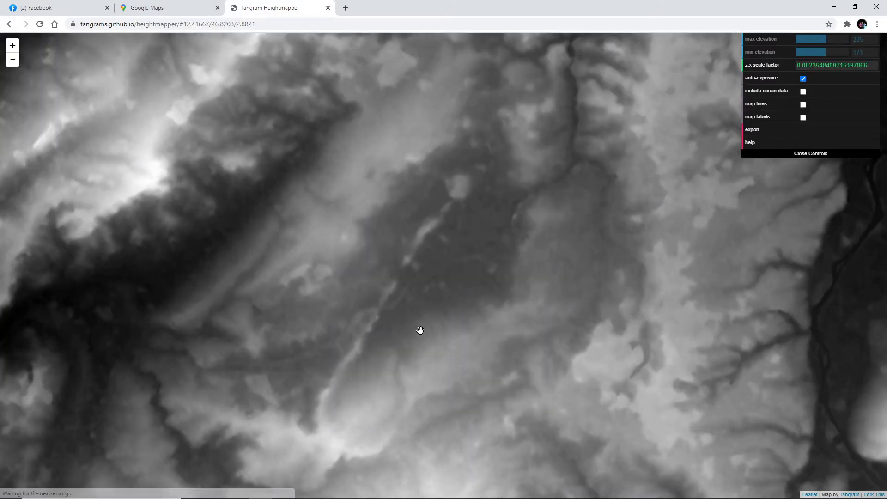
{"action": "left_click_drag", "start_coordinate": [530, 326], "coordinate": [420, 333]}
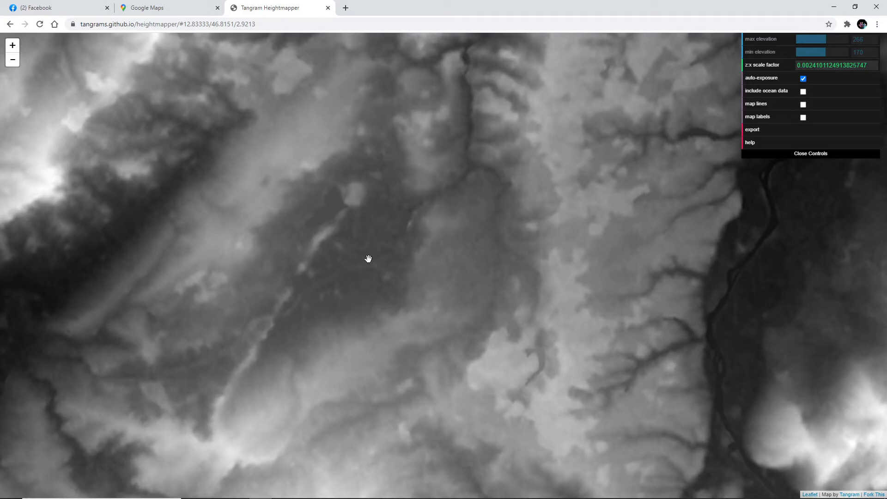
{"action": "scroll", "coordinate": [368, 259], "scroll_direction": "down", "scroll_amount": 1}
{"action": "scroll", "coordinate": [647, 440], "scroll_direction": "down", "scroll_amount": 1}
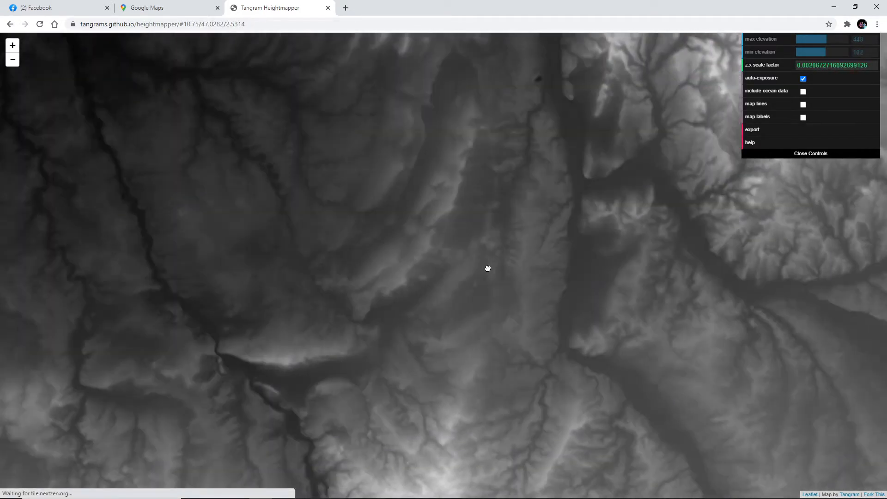
Survey the wider height map from central France southward and examine the branching highland plateau in southern France
{"action": "left_click_drag", "start_coordinate": [488, 269], "coordinate": [306, 120]}
{"action": "scroll", "coordinate": [430, 332], "scroll_direction": "down", "scroll_amount": 2}
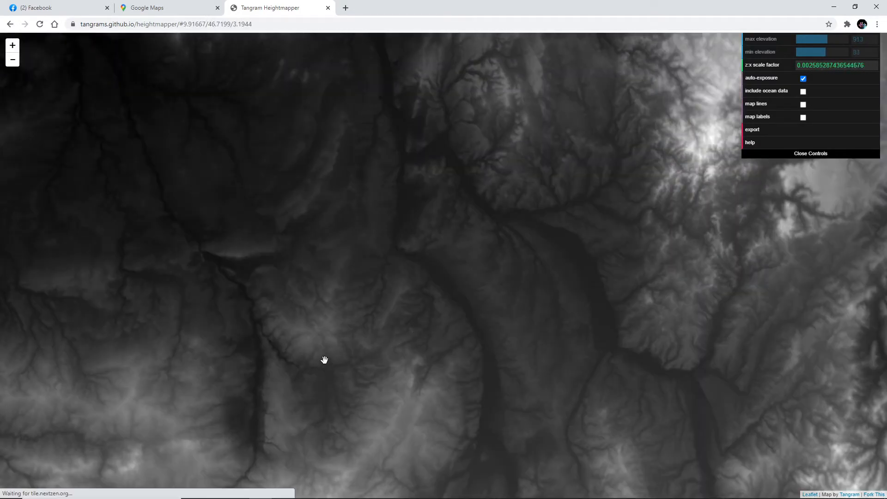
{"action": "left_click_drag", "start_coordinate": [325, 360], "coordinate": [569, 488]}
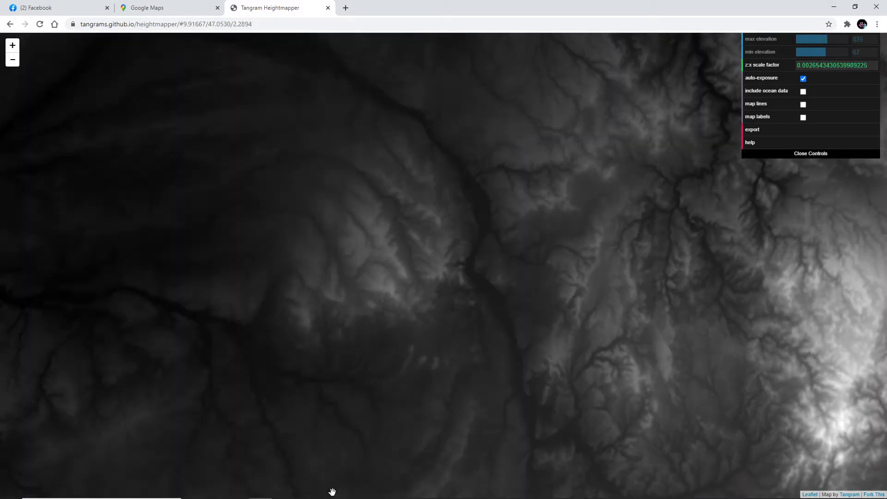
{"action": "scroll", "coordinate": [449, 440], "scroll_direction": "down", "scroll_amount": 1}
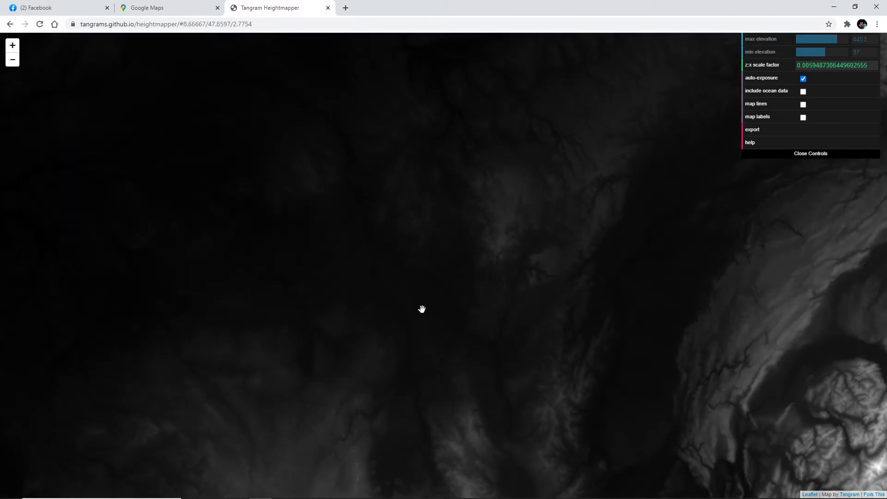
{"action": "left_click_drag", "start_coordinate": [509, 396], "coordinate": [448, 207]}
{"action": "left_click_drag", "start_coordinate": [410, 373], "coordinate": [453, 231]}
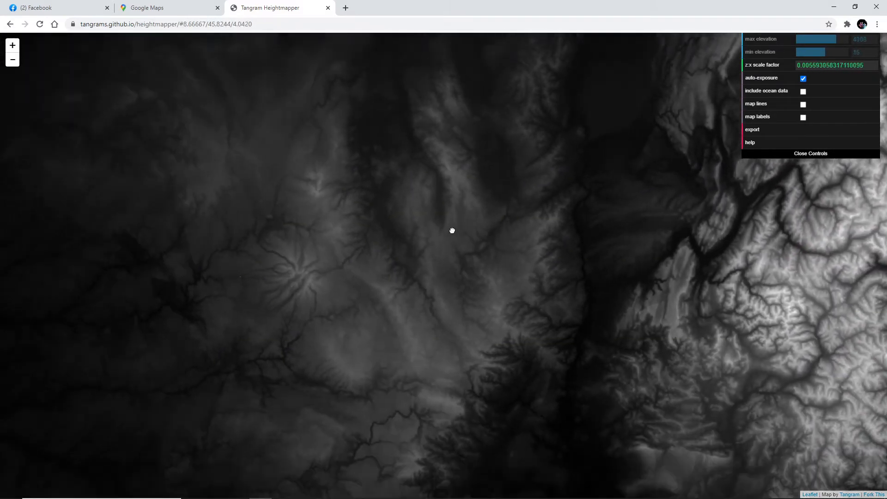
{"action": "scroll", "coordinate": [366, 346], "scroll_direction": "up", "scroll_amount": 2}
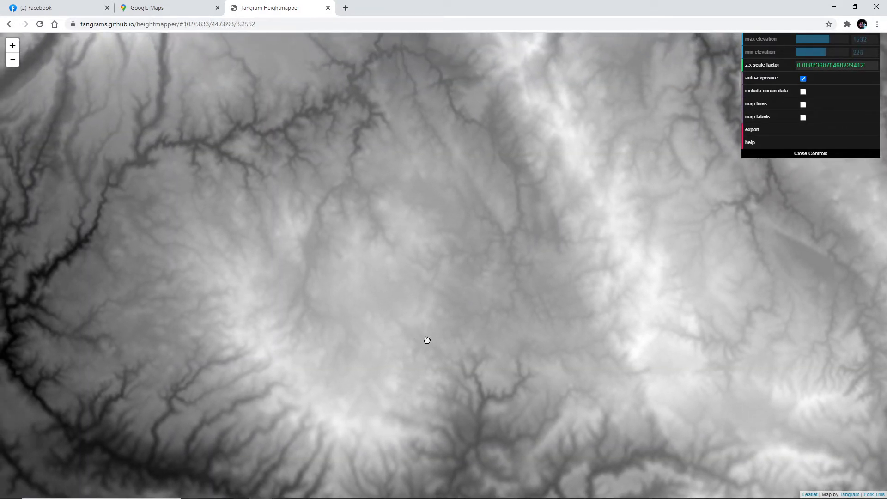
{"action": "left_click_drag", "start_coordinate": [427, 341], "coordinate": [436, 353]}
{"action": "scroll", "coordinate": [444, 326], "scroll_direction": "up", "scroll_amount": 1}
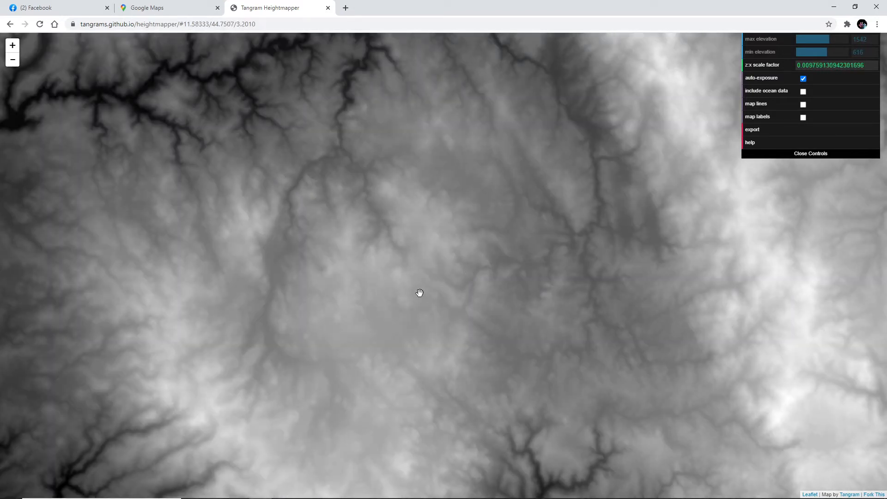
{"action": "scroll", "coordinate": [437, 293], "scroll_direction": "down", "scroll_amount": 1}
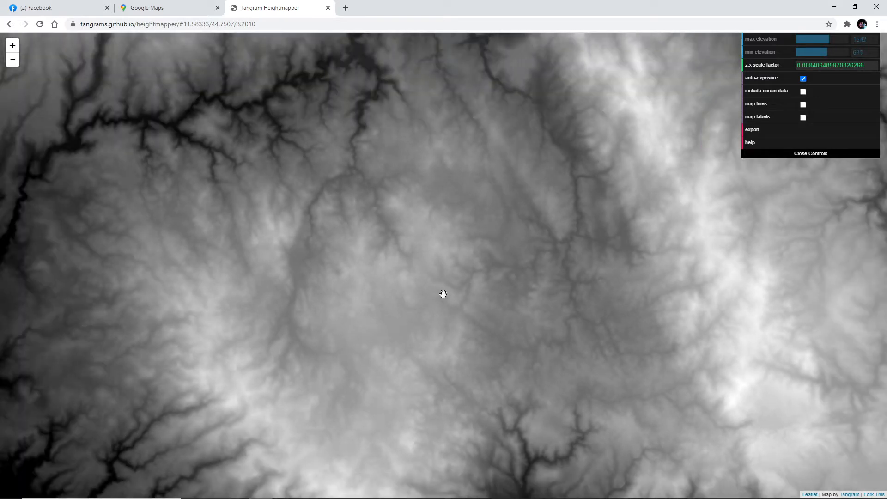
{"action": "scroll", "coordinate": [443, 294], "scroll_direction": "down", "scroll_amount": 7}
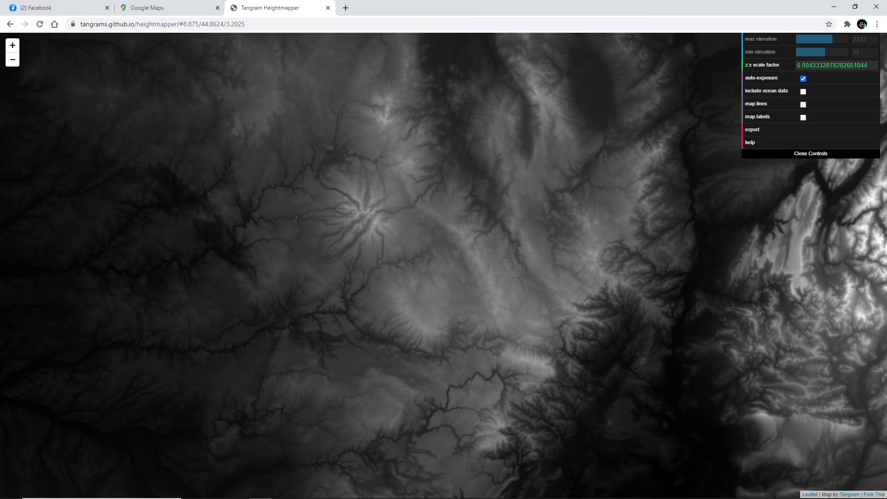
Frame the southern French highland around 44.763, 3.123 at zoom level 12 and export its height map
{"action": "left_click_drag", "start_coordinate": [717, 247], "coordinate": [728, 262]}
{"action": "right_click", "coordinate": [734, 265]}
{"action": "left_click_drag", "start_coordinate": [423, 281], "coordinate": [502, 293]}
{"action": "right_click", "coordinate": [501, 294]}
{"action": "left_click", "coordinate": [487, 315]}
{"action": "scroll", "coordinate": [486, 316], "scroll_direction": "up", "scroll_amount": 5}
{"action": "scroll", "coordinate": [486, 315], "scroll_direction": "up", "scroll_amount": 3}
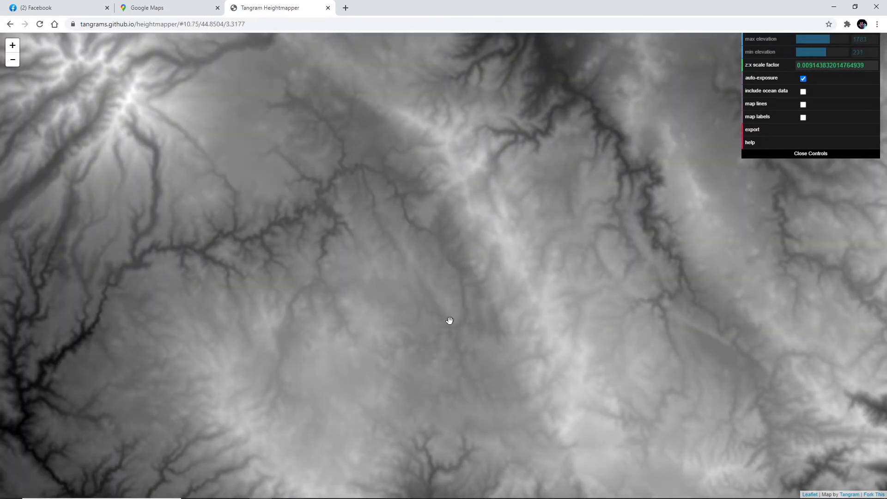
{"action": "scroll", "coordinate": [397, 330], "scroll_direction": "up", "scroll_amount": 5}
{"action": "left_click_drag", "start_coordinate": [347, 355], "coordinate": [439, 337]}
{"action": "scroll", "coordinate": [510, 253], "scroll_direction": "up", "scroll_amount": 2}
{"action": "scroll", "coordinate": [486, 264], "scroll_direction": "down", "scroll_amount": 1}
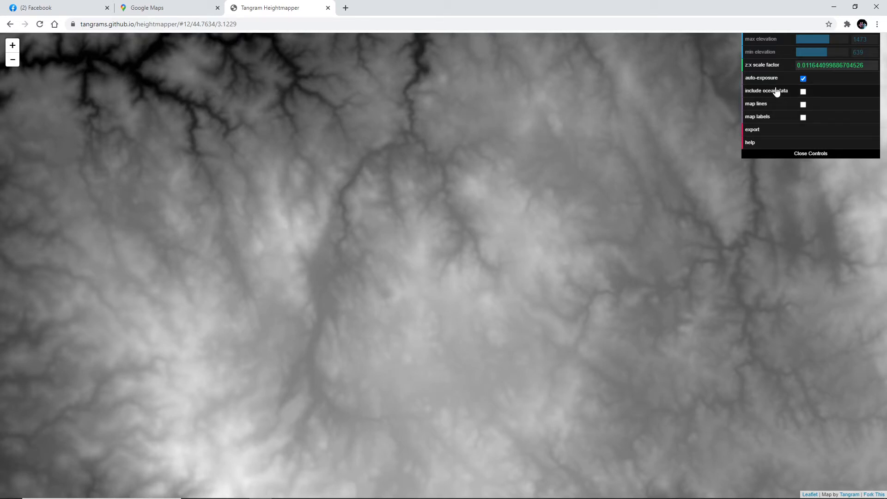
{"action": "left_click", "coordinate": [754, 133]}
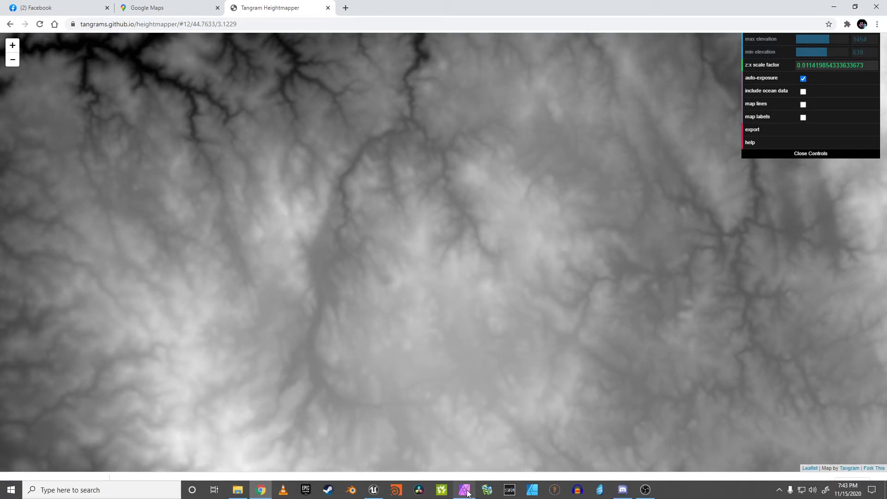
Switch to Affinity Photo, maximize it, and start a new document with page width and height of 1017 px
{"action": "mouse_move", "coordinate": [468, 494]}
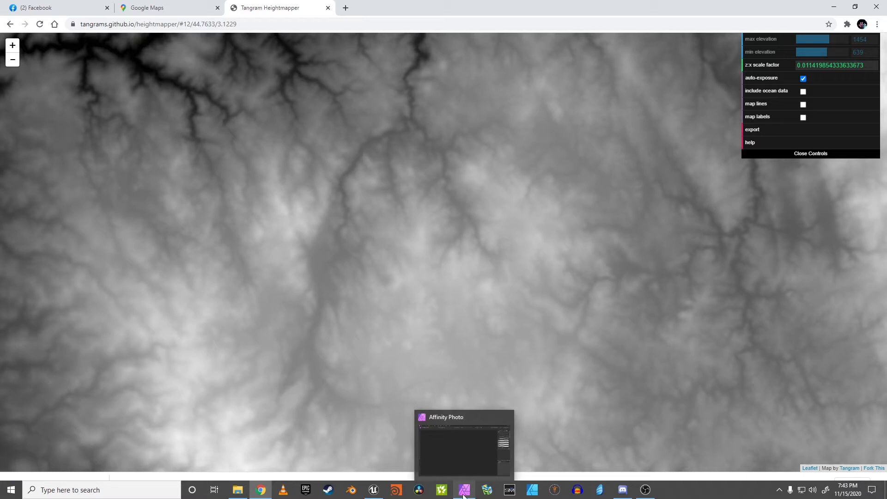
{"action": "left_click", "coordinate": [464, 491]}
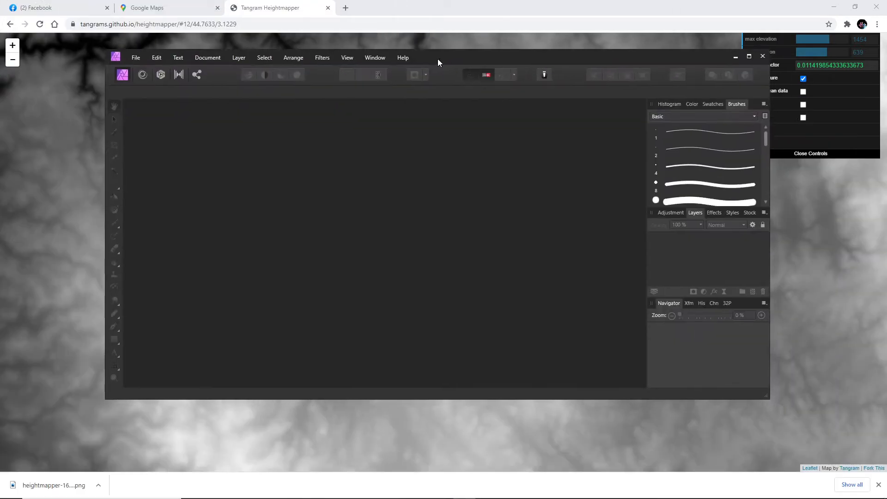
{"action": "left_click", "coordinate": [732, 79]}
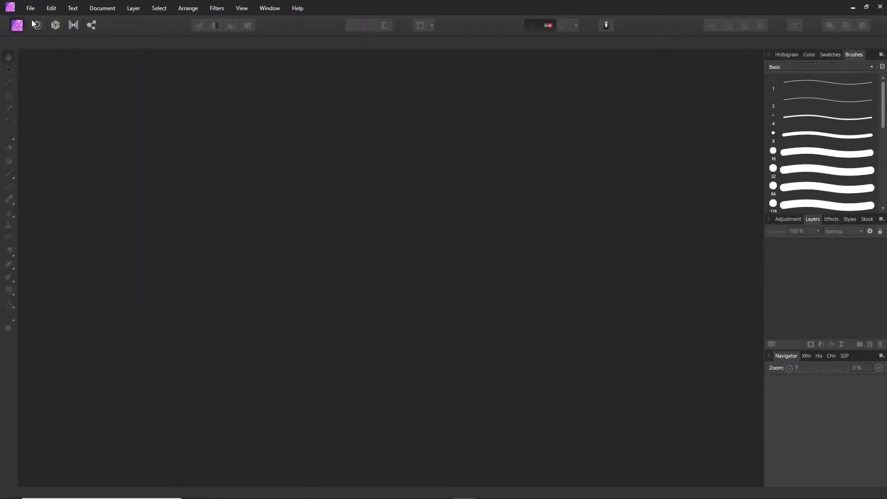
{"action": "left_click", "coordinate": [31, 8]}
{"action": "left_click", "coordinate": [43, 29]}
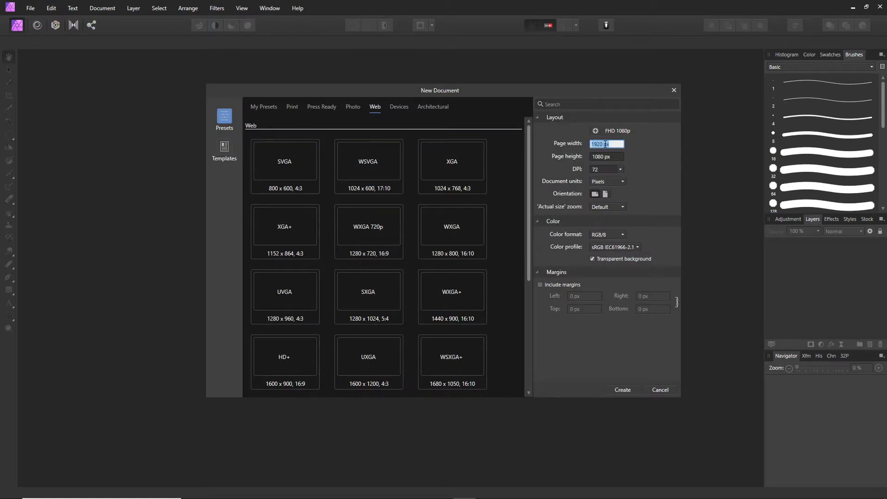
{"action": "type", "text": "1017"}
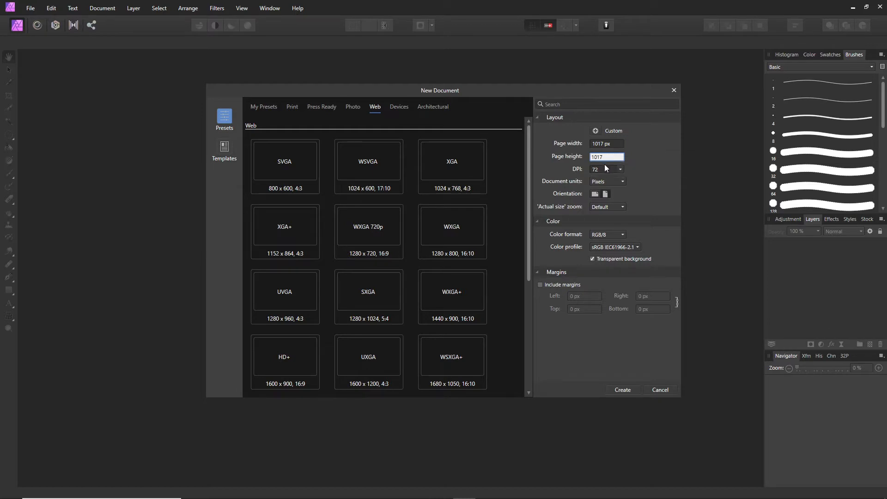
Check the landscape in Unreal Editor and return to the new document settings in Affinity Photo
{"action": "key", "text": "alt+Tab"}
{"action": "key", "text": "alt+Tab"}
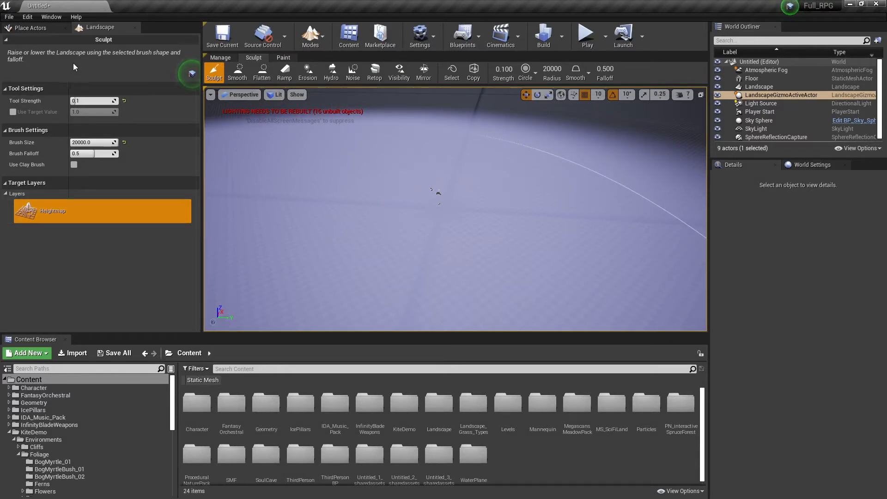
{"action": "key", "text": "alt+Tab"}
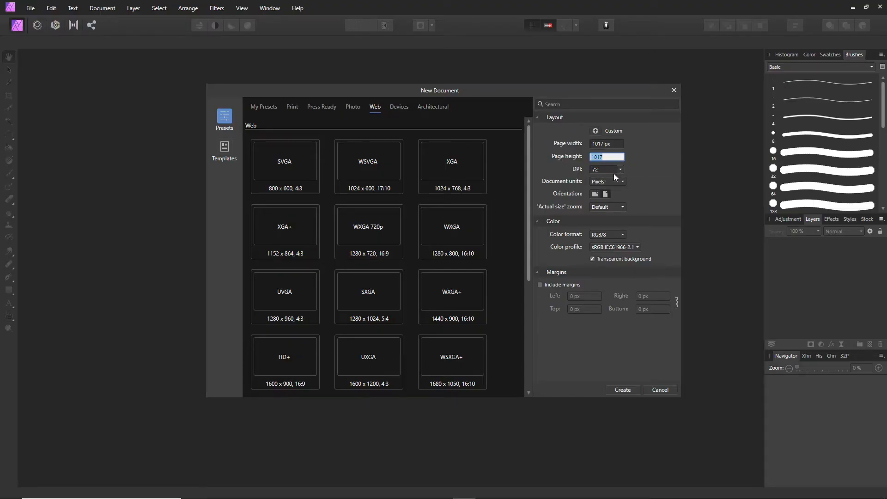
Set the new document's color format to Gray/16 and create the document
{"action": "left_click", "coordinate": [618, 235]}
{"action": "left_click", "coordinate": [600, 287]}
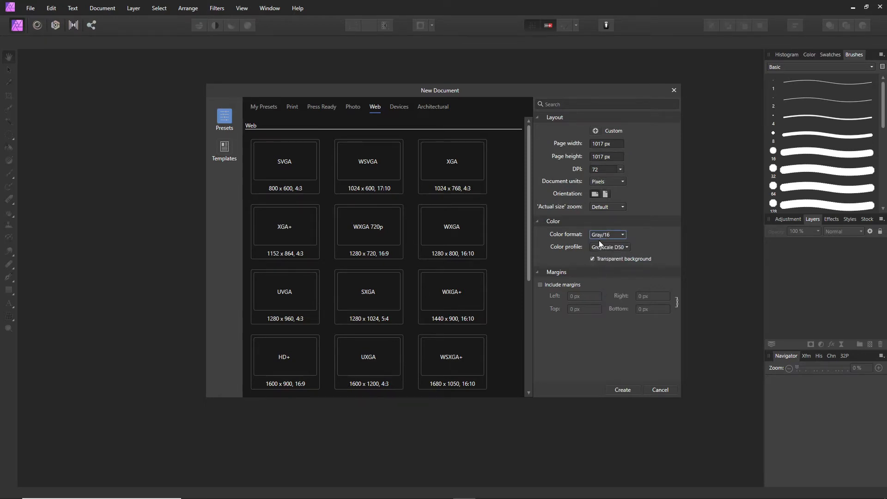
{"action": "left_click", "coordinate": [621, 394]}
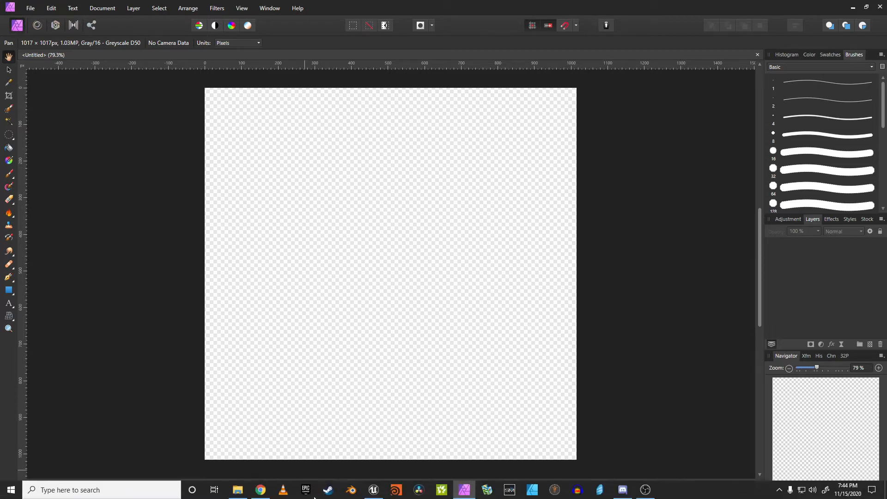
Open the Downloads folder in File Explorer and snap its window to half of the screen
{"action": "left_click", "coordinate": [238, 490]}
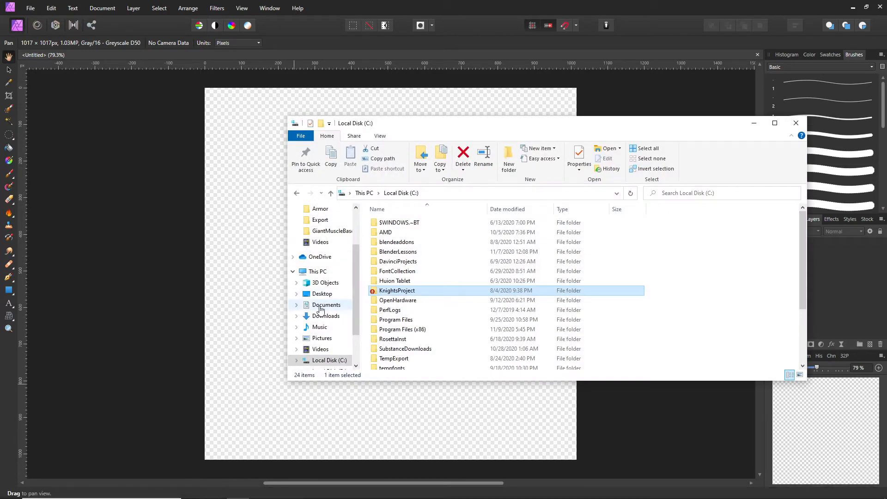
{"action": "left_click", "coordinate": [325, 316]}
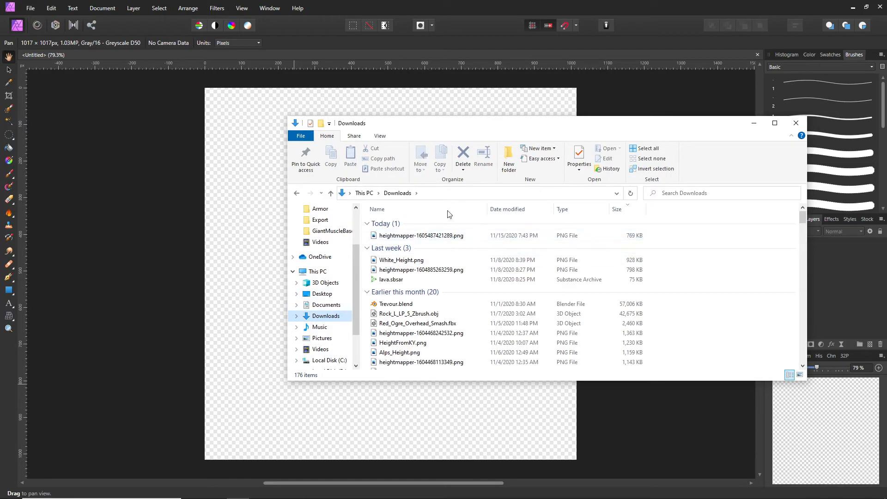
{"action": "left_click_drag", "start_coordinate": [682, 130], "coordinate": [886, 121]}
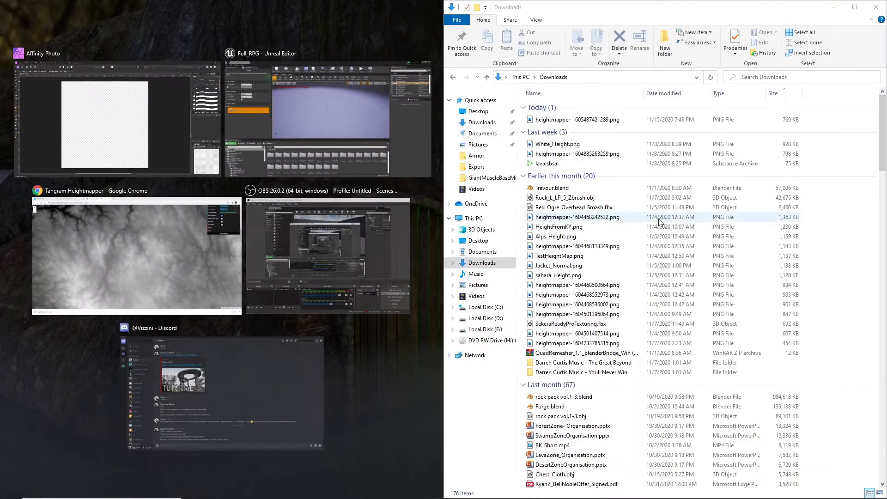
Place heightmapper-1605487421289.png from the Downloads folder into the blank Affinity Photo document and put the File Explorer window away
{"action": "left_click_drag", "start_coordinate": [697, 10], "coordinate": [663, 13]}
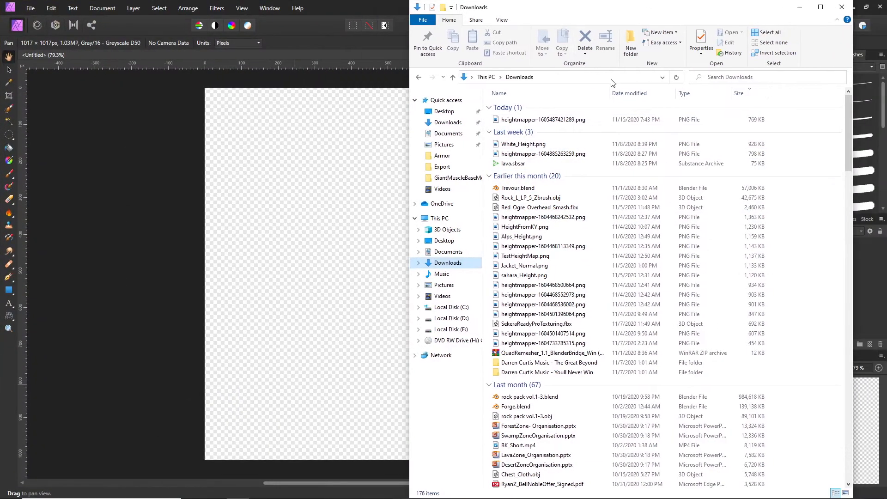
{"action": "left_click_drag", "start_coordinate": [543, 119], "coordinate": [323, 220]}
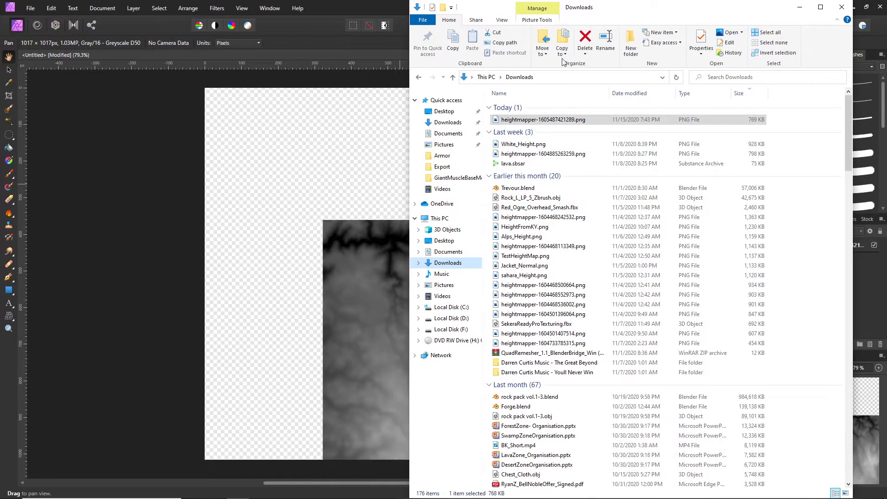
{"action": "left_click", "coordinate": [800, 7]}
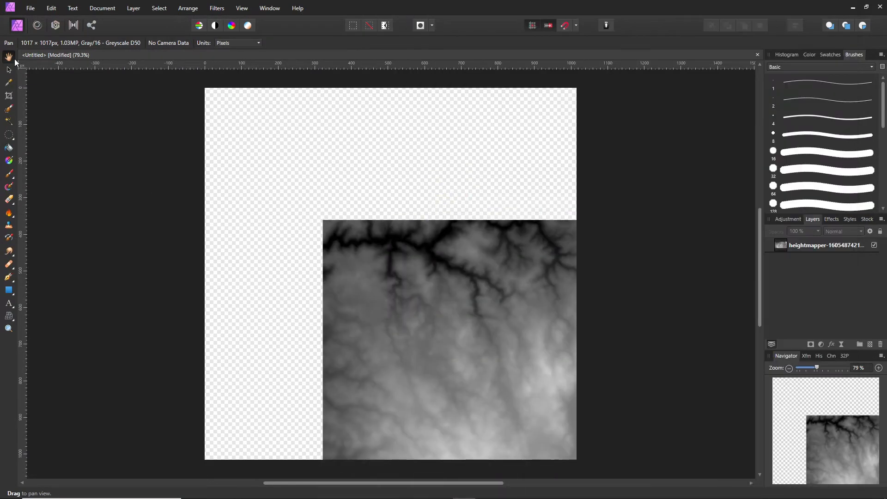
Move the placed height map over the canvas and stretch its lower edge slightly so it covers the whole page
{"action": "left_click", "coordinate": [8, 69]}
{"action": "left_click_drag", "start_coordinate": [338, 282], "coordinate": [110, 181]}
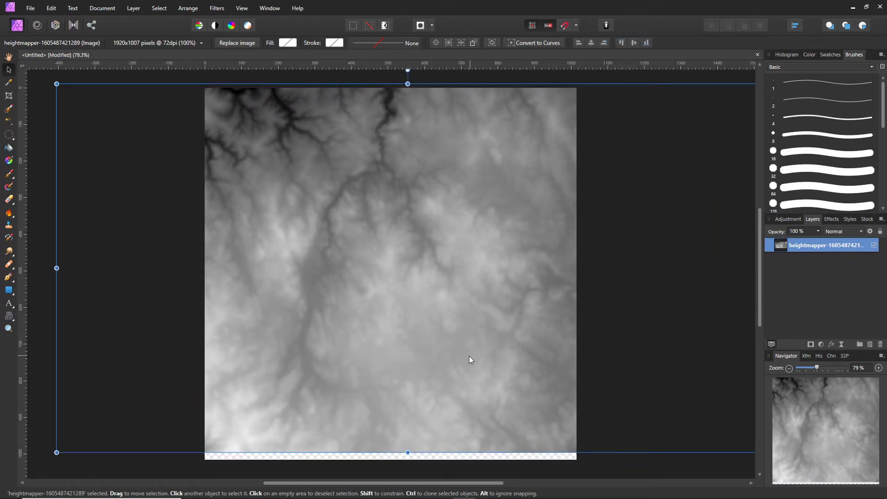
{"action": "left_click_drag", "start_coordinate": [469, 356], "coordinate": [428, 225]}
{"action": "left_click_drag", "start_coordinate": [432, 193], "coordinate": [456, 354]}
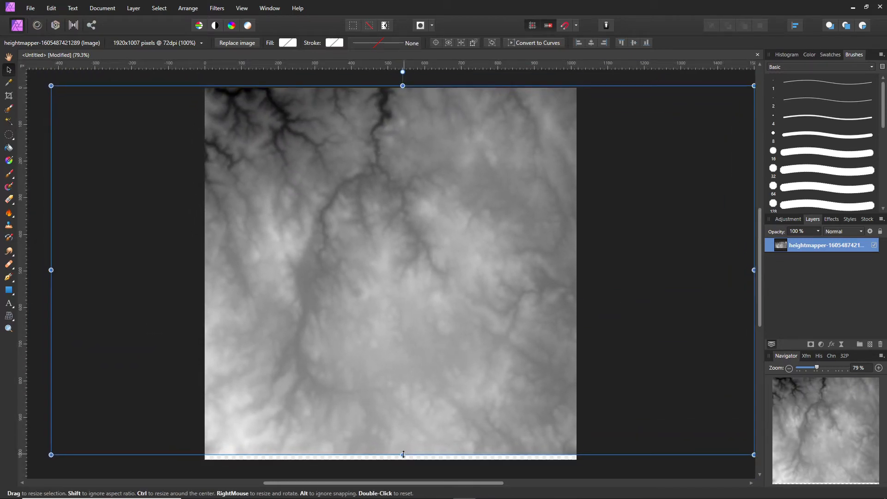
{"action": "left_click_drag", "start_coordinate": [403, 454], "coordinate": [404, 462]}
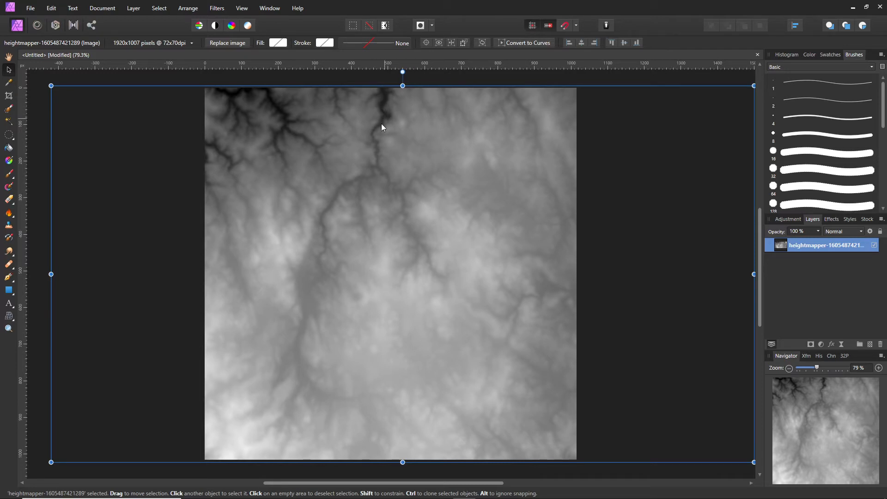
Add an Exposure adjustment above the height map and lower the exposure to about -5.97
{"action": "left_click", "coordinate": [795, 221]}
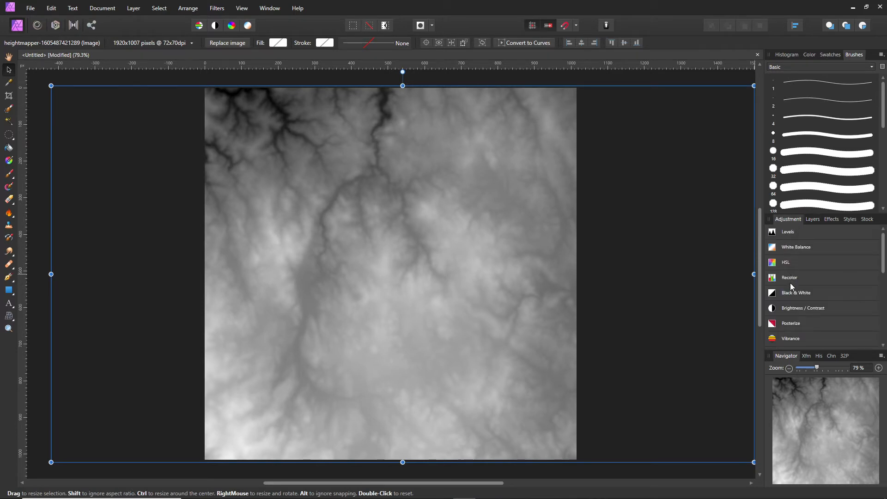
{"action": "scroll", "coordinate": [808, 307], "scroll_direction": "down", "scroll_amount": 4}
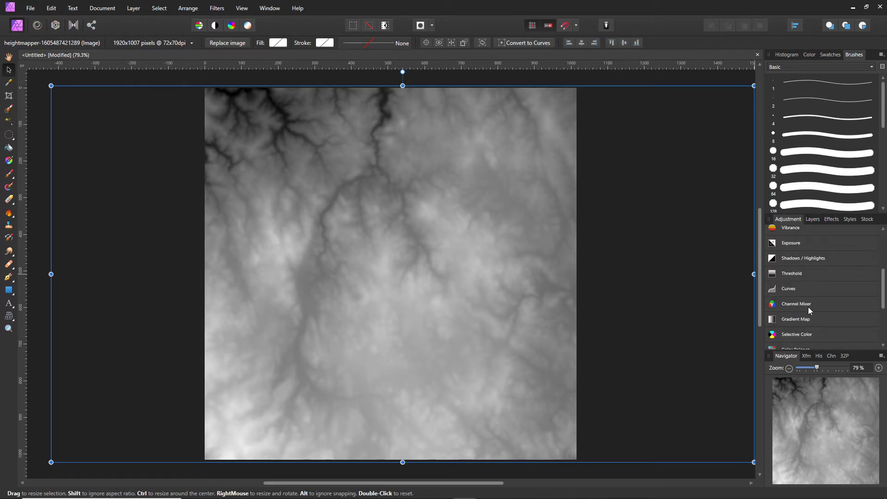
{"action": "scroll", "coordinate": [793, 275], "scroll_direction": "down", "scroll_amount": 1}
{"action": "left_click", "coordinate": [791, 265]}
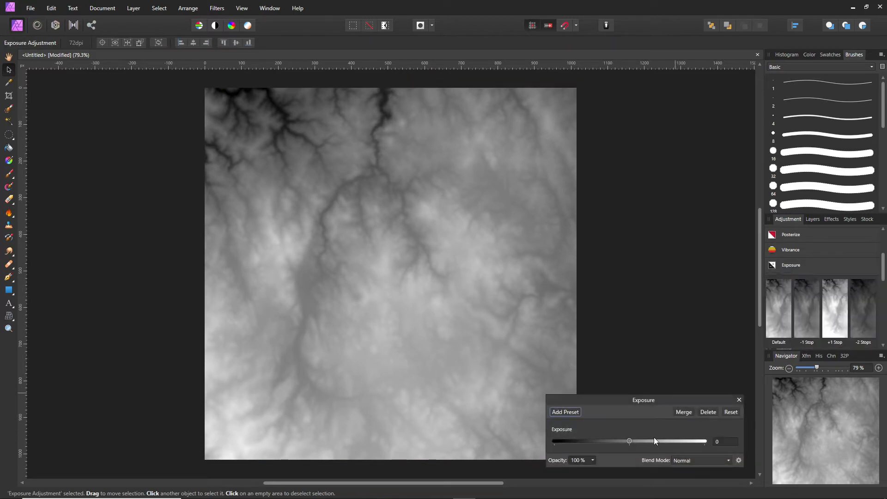
{"action": "left_click_drag", "start_coordinate": [630, 442], "coordinate": [607, 442]}
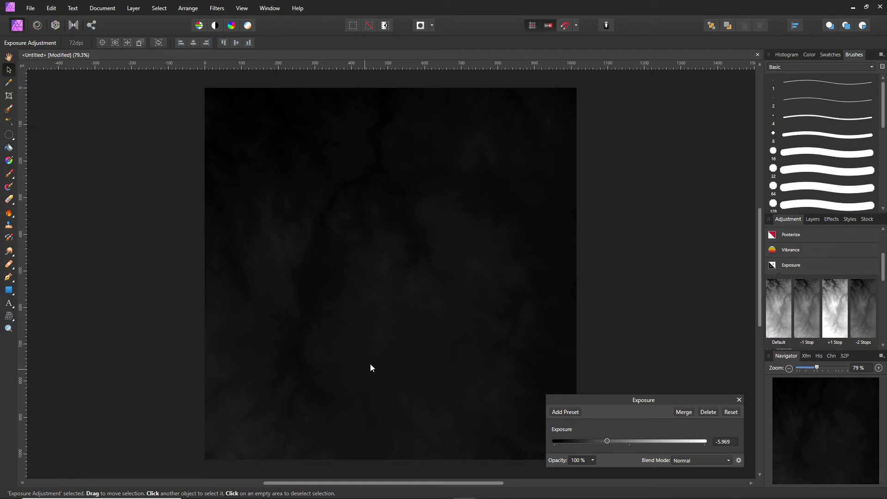
Export the whole document as a 1017 × 1017 px PNG named TestHeight in the Downloads folder
{"action": "left_click", "coordinate": [31, 9]}
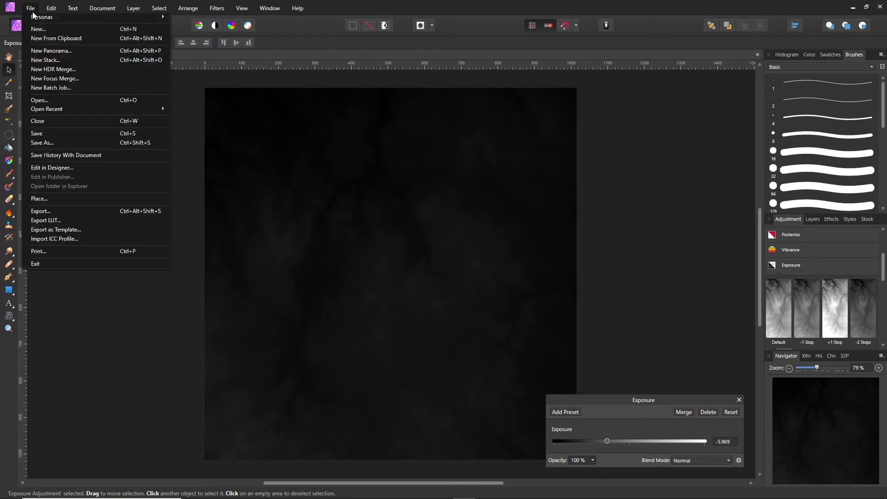
{"action": "left_click", "coordinate": [56, 212]}
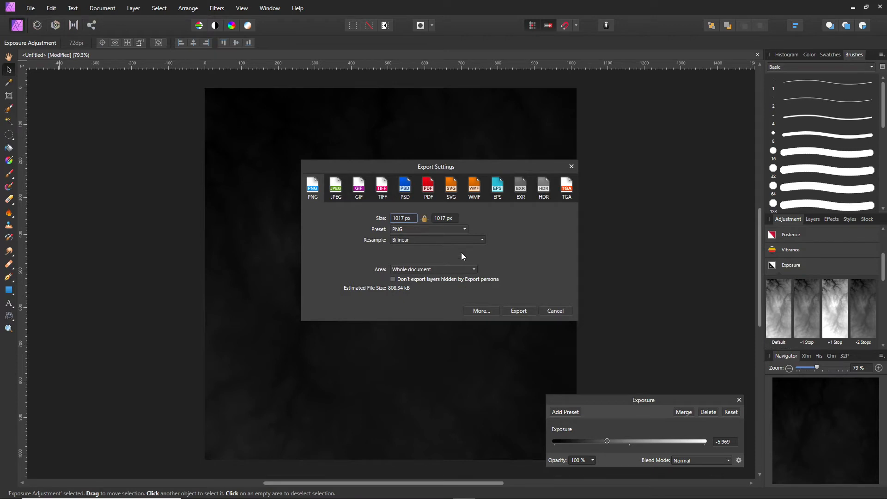
{"action": "left_click", "coordinate": [526, 309]}
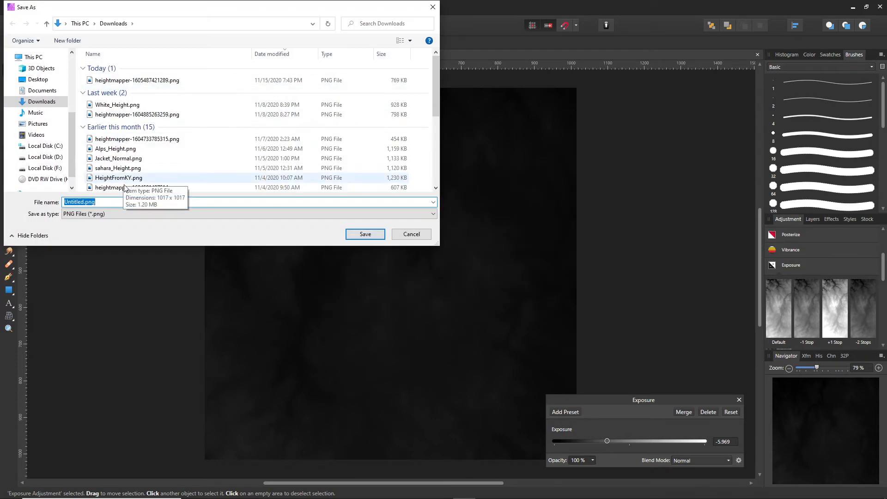
{"action": "type", "text": "Tes"}
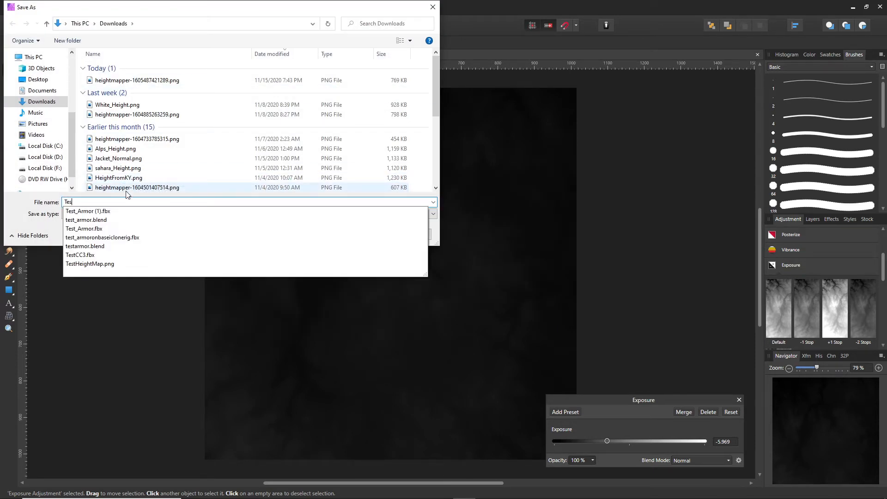
{"action": "type", "text": "tHeight"}
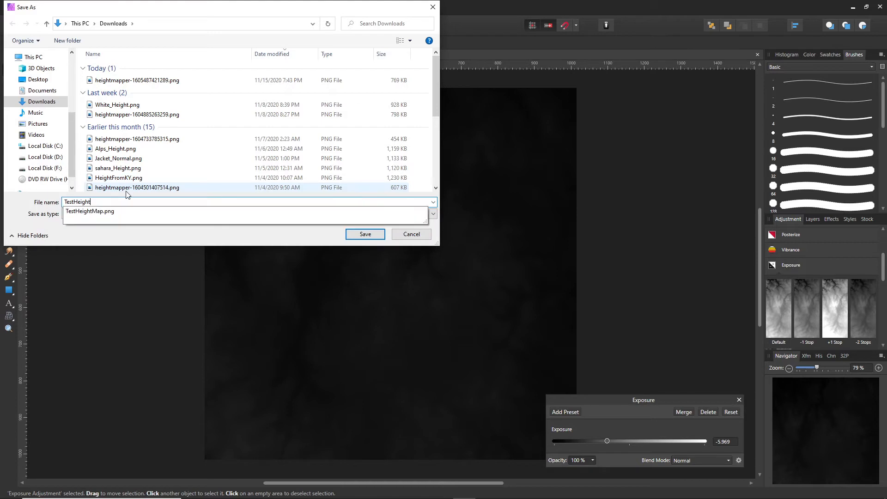
{"action": "key", "text": "Return"}
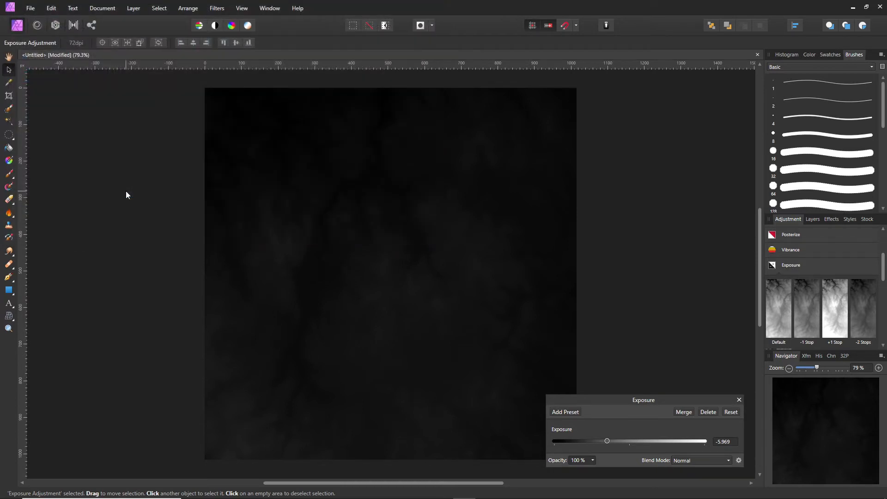
Switch to Unreal Editor and import TestHeight.png from Downloads into the landscape's Heightmap layer
{"action": "left_click", "coordinate": [853, 8]}
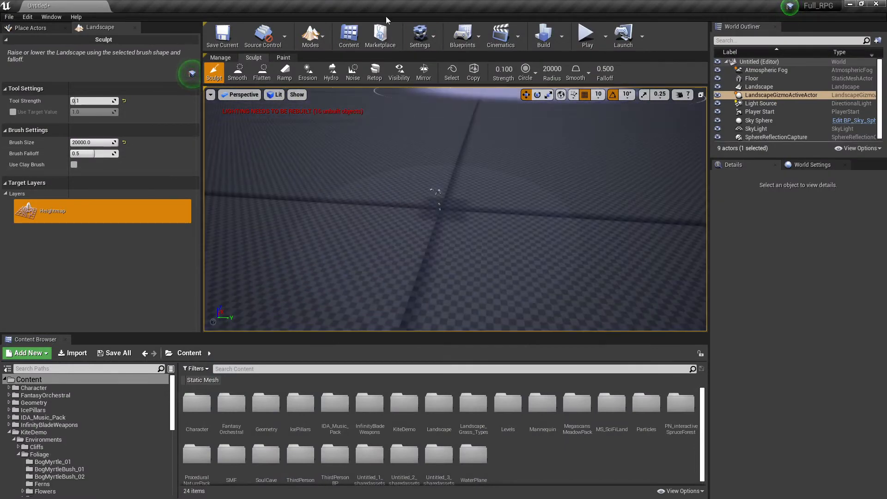
{"action": "mouse_move", "coordinate": [522, 201]}
{"action": "right_mouse_down"}
{"action": "mouse_move", "coordinate": [513, 148]}
{"action": "mouse_move", "coordinate": [448, 153]}
{"action": "mouse_move", "coordinate": [412, 185]}
{"action": "mouse_move", "coordinate": [411, 203]}
{"action": "mouse_move", "coordinate": [361, 217]}
{"action": "mouse_move", "coordinate": [365, 254]}
{"action": "mouse_move", "coordinate": [367, 192]}
{"action": "mouse_move", "coordinate": [365, 245]}
{"action": "mouse_move", "coordinate": [365, 212]}
{"action": "mouse_move", "coordinate": [208, 211]}
{"action": "mouse_move", "coordinate": [268, 211]}
{"action": "mouse_move", "coordinate": [219, 212]}
{"action": "right_mouse_up"}
{"action": "key", "text": "w"}
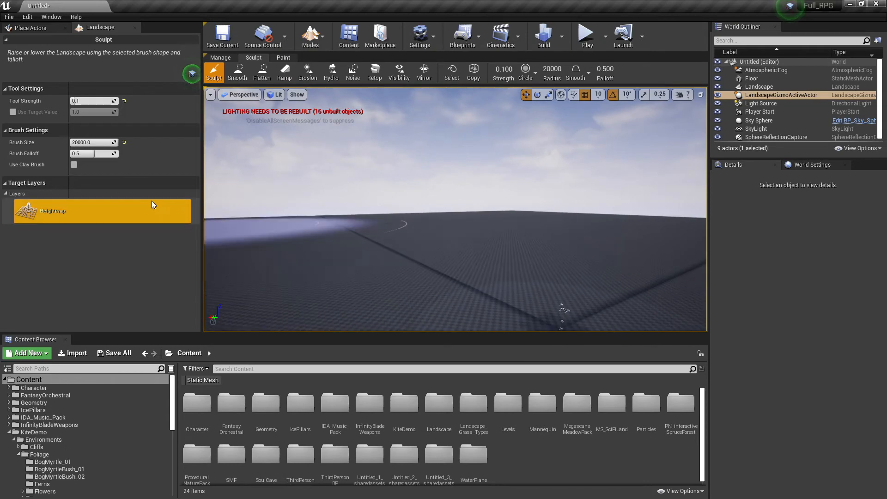
{"action": "right_click", "coordinate": [91, 216]}
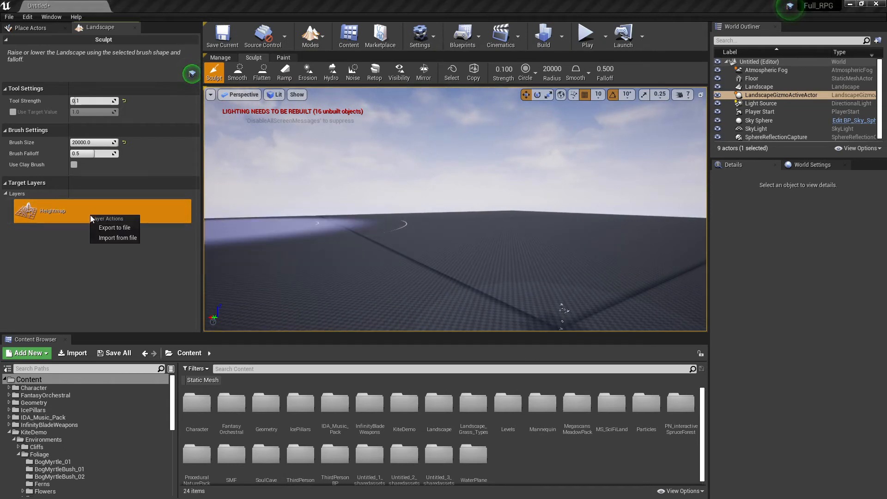
{"action": "left_click", "coordinate": [108, 236]}
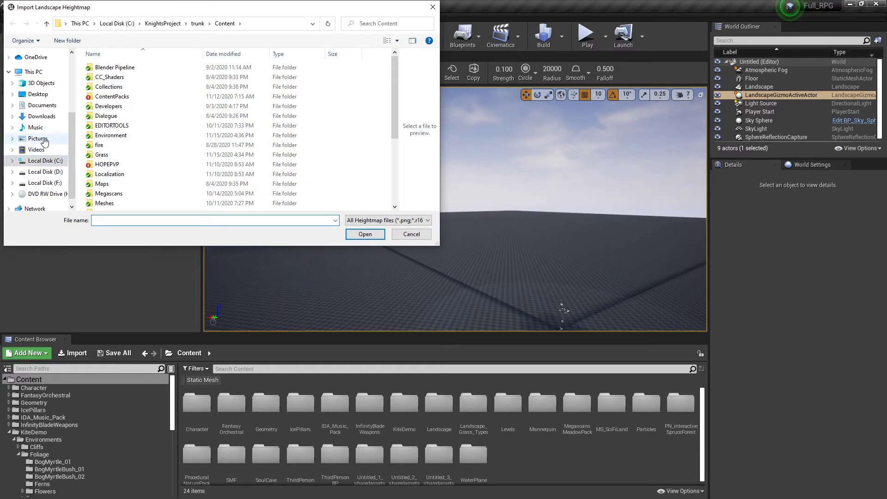
{"action": "left_click", "coordinate": [44, 140]}
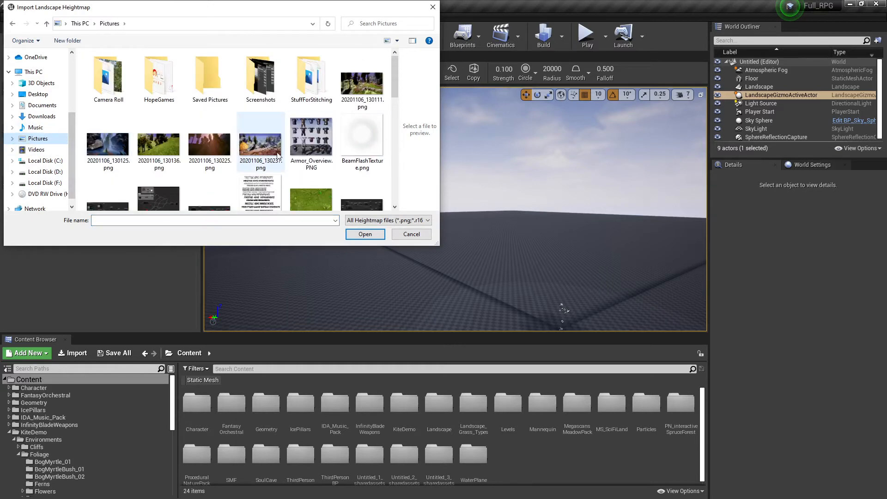
{"action": "left_click", "coordinate": [42, 116]}
{"action": "left_click", "coordinate": [114, 81]}
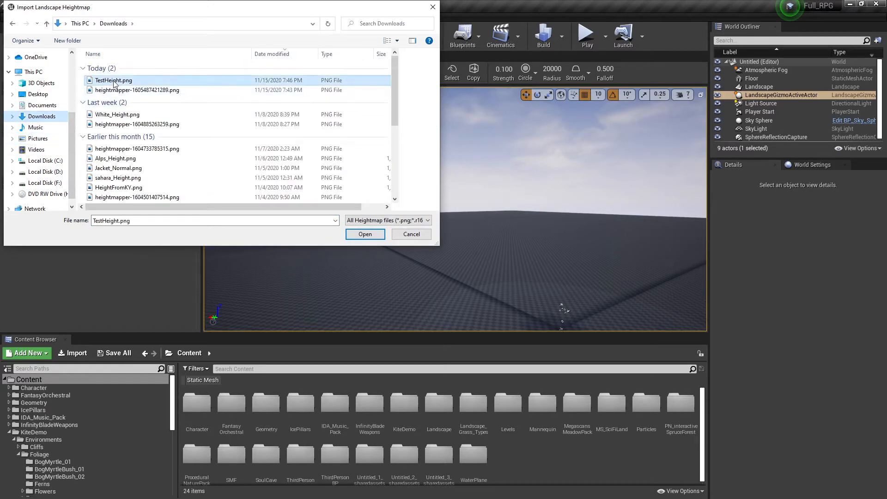
{"action": "left_click", "coordinate": [362, 232]}
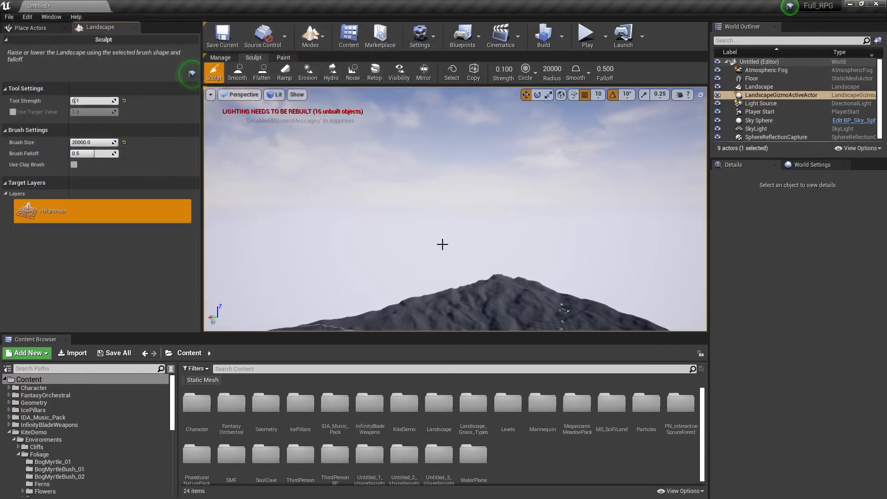
Fly around the imported landscape and examine its peaks, slopes and valleys from several angles
{"action": "right_click_drag", "start_coordinate": [442, 245], "coordinate": [482, 253]}
{"action": "key", "text": "w"}
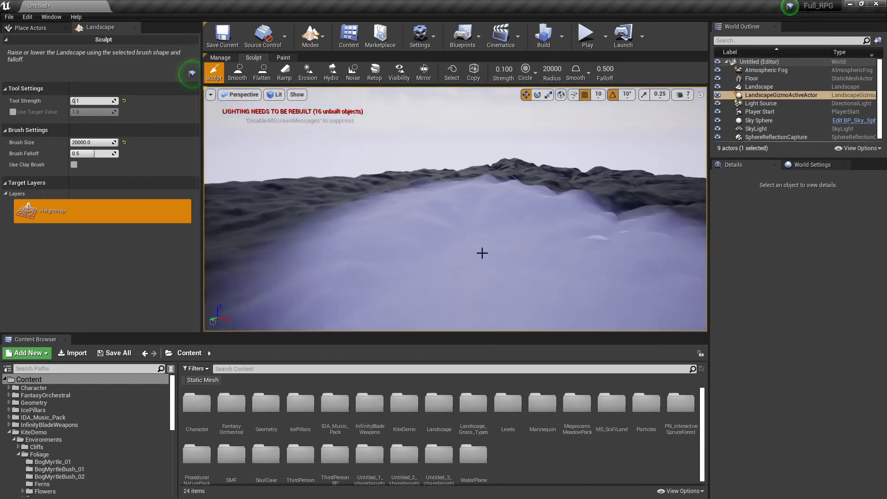
{"action": "right_click_drag", "start_coordinate": [539, 207], "coordinate": [532, 196]}
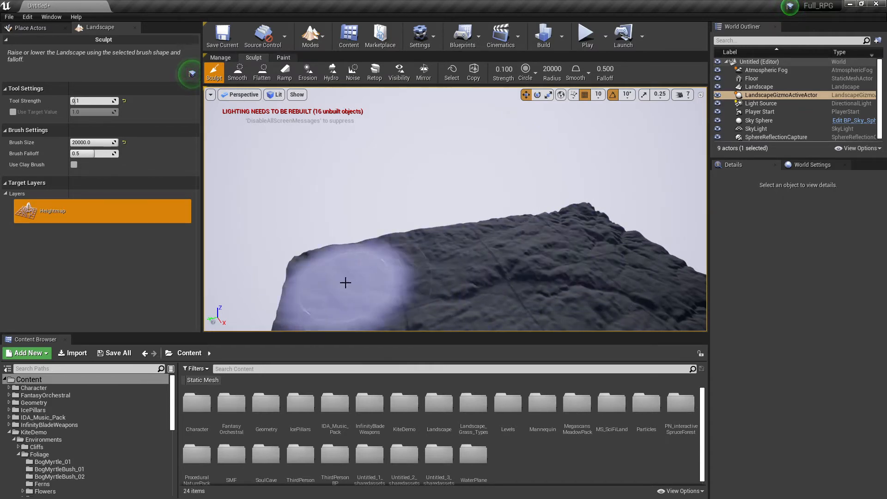
{"action": "mouse_move", "coordinate": [537, 271]}
{"action": "right_mouse_down"}
{"action": "mouse_move", "coordinate": [540, 307]}
{"action": "mouse_move", "coordinate": [557, 291]}
{"action": "mouse_move", "coordinate": [515, 228]}
{"action": "right_mouse_up"}
{"action": "key", "text": "w"}
{"action": "key", "text": "s"}
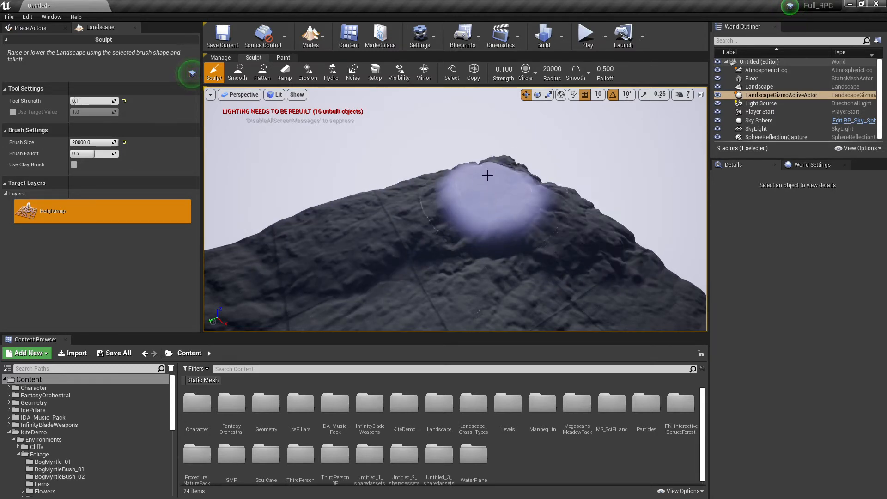
{"action": "mouse_move", "coordinate": [354, 246]}
{"action": "right_mouse_down"}
{"action": "mouse_move", "coordinate": [499, 268]}
{"action": "mouse_move", "coordinate": [476, 252]}
{"action": "mouse_move", "coordinate": [508, 250]}
{"action": "mouse_move", "coordinate": [401, 225]}
{"action": "mouse_move", "coordinate": [355, 227]}
{"action": "right_mouse_up"}
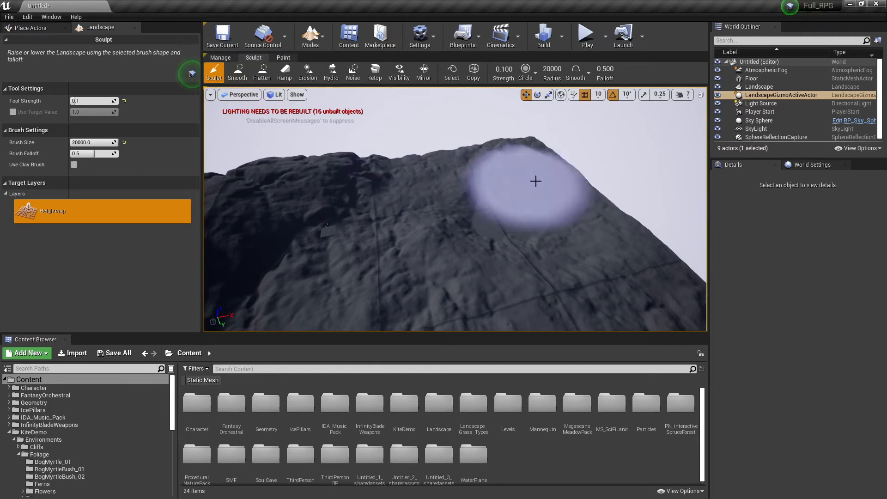
{"action": "mouse_move", "coordinate": [535, 181]}
{"action": "right_mouse_down"}
{"action": "mouse_move", "coordinate": [532, 139]}
{"action": "mouse_move", "coordinate": [523, 241]}
{"action": "mouse_move", "coordinate": [518, 222]}
{"action": "mouse_move", "coordinate": [490, 215]}
{"action": "mouse_move", "coordinate": [453, 185]}
{"action": "mouse_move", "coordinate": [392, 166]}
{"action": "mouse_move", "coordinate": [393, 116]}
{"action": "mouse_move", "coordinate": [402, 111]}
{"action": "mouse_move", "coordinate": [414, 201]}
{"action": "mouse_move", "coordinate": [361, 224]}
{"action": "mouse_move", "coordinate": [476, 224]}
{"action": "mouse_move", "coordinate": [539, 182]}
{"action": "mouse_move", "coordinate": [531, 203]}
{"action": "mouse_move", "coordinate": [486, 213]}
{"action": "mouse_move", "coordinate": [542, 157]}
{"action": "right_mouse_up"}
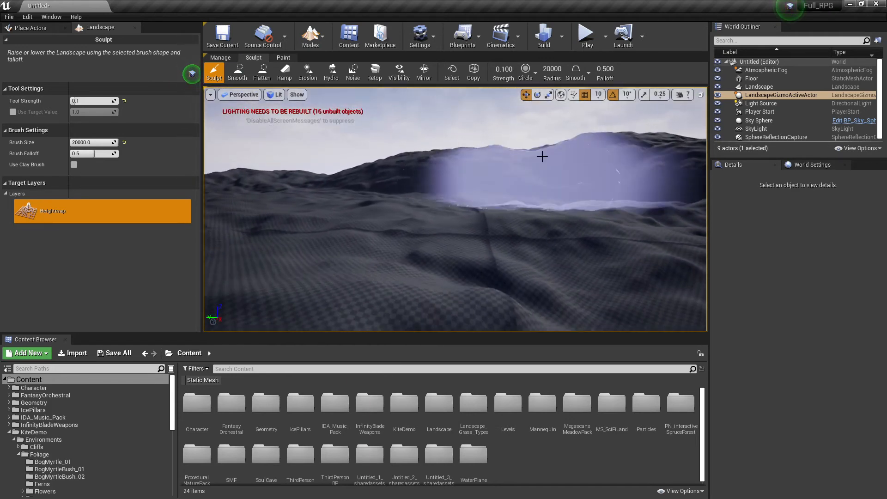
Play the level in the editor and run the character across the terrain to judge its scale and height
{"action": "left_click", "coordinate": [588, 39]}
{"action": "left_click", "coordinate": [520, 206]}
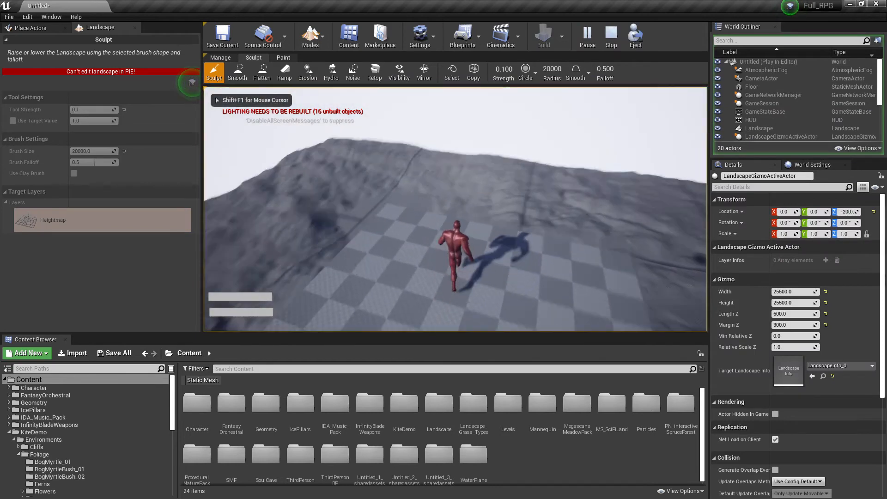
{"action": "key", "text": "w"}
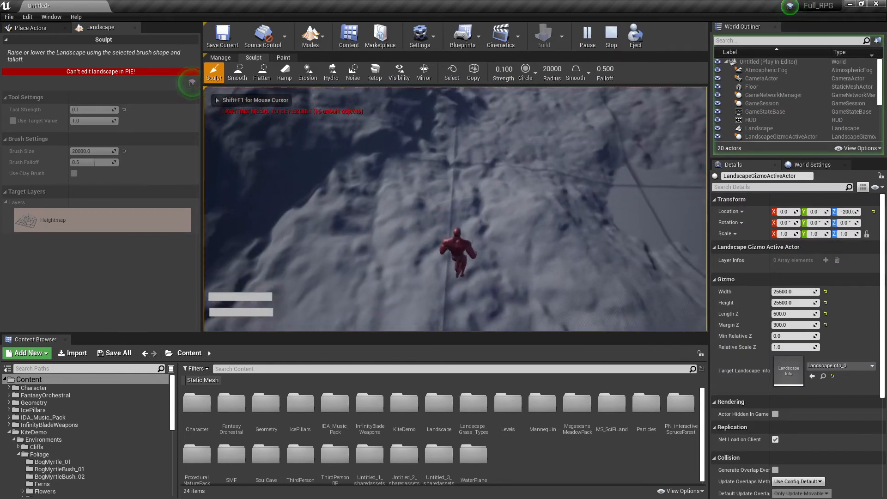
{"action": "key", "text": "w"}
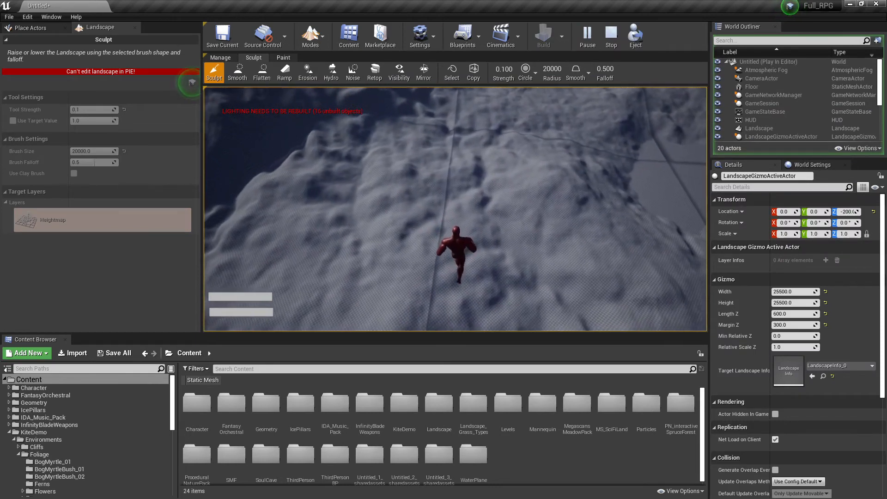
{"action": "key", "text": "w"}
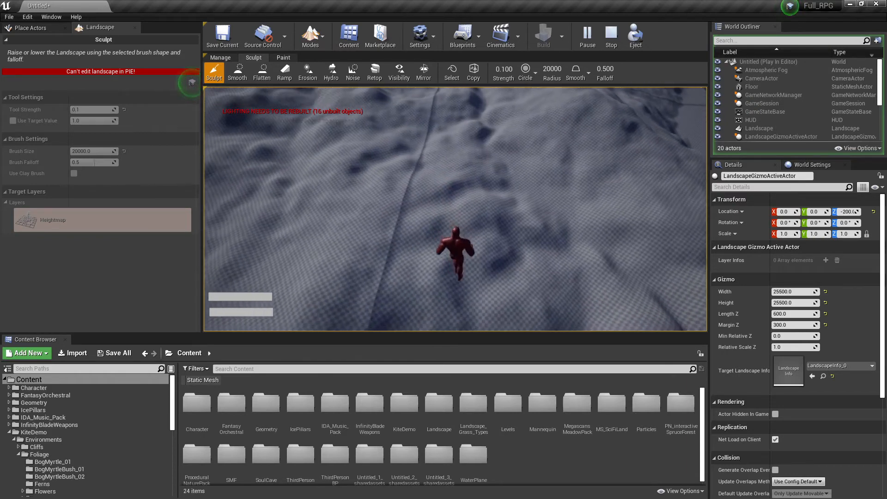
{"action": "key", "text": "w"}
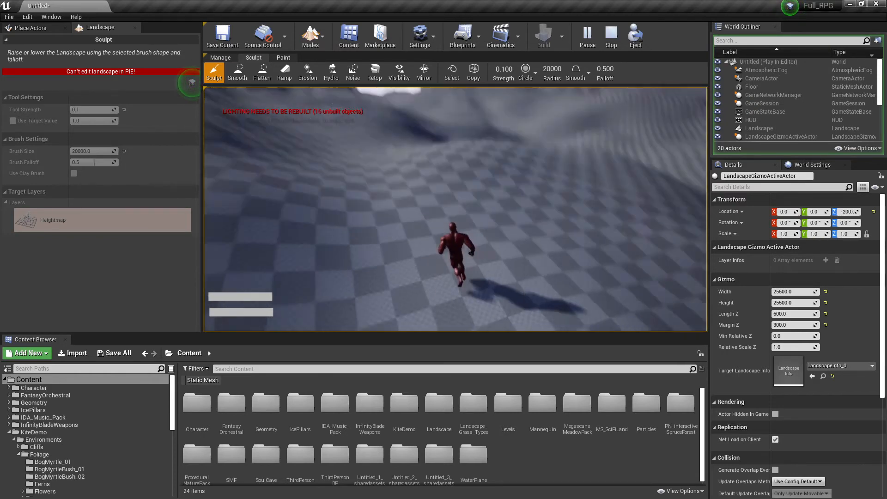
{"action": "key", "text": "w"}
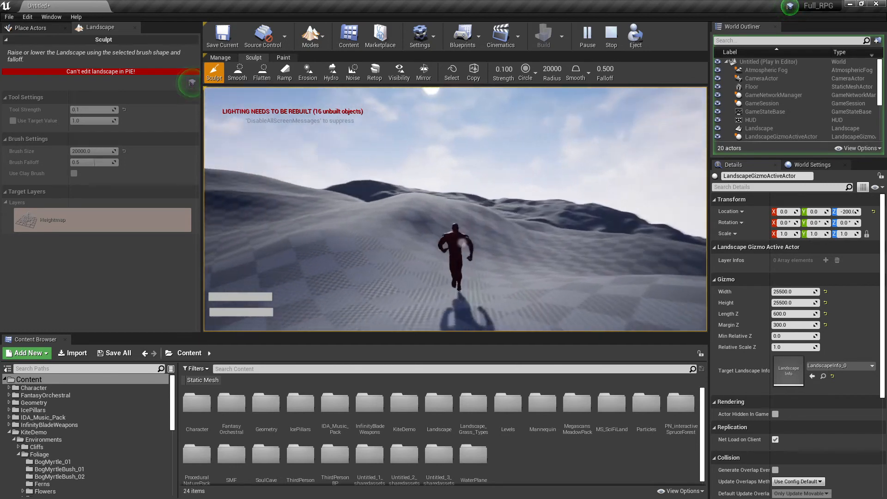
{"action": "key", "text": "w"}
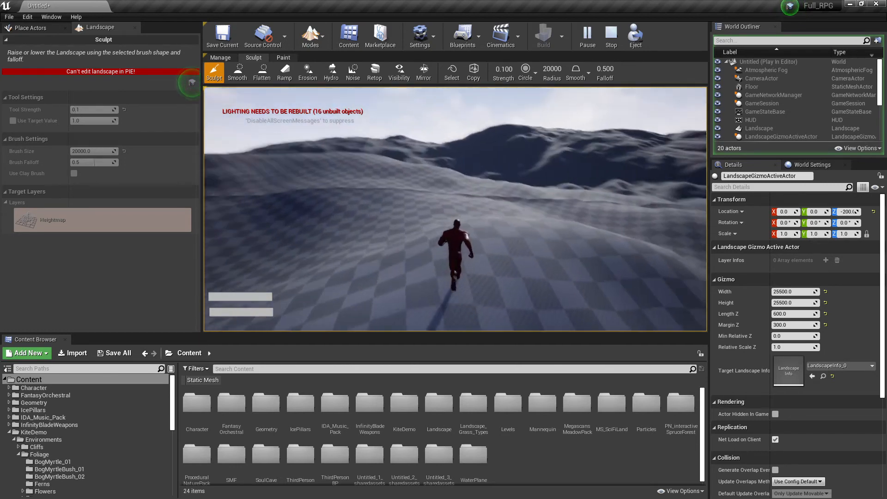
Run the character on towards the mountains, end the play session and look over the landscape from above
{"action": "key", "text": "w"}
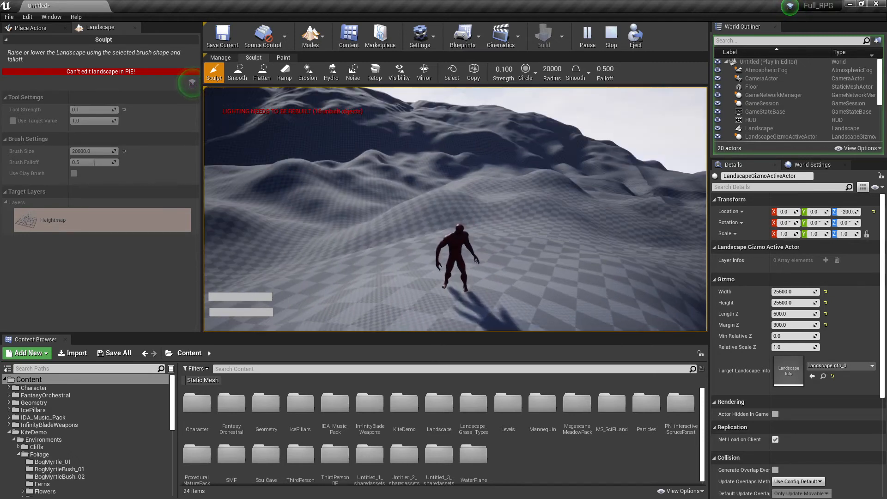
{"action": "key", "text": "Escape"}
{"action": "key", "text": "w"}
{"action": "mouse_move", "coordinate": [455, 209]}
{"action": "right_mouse_down"}
{"action": "mouse_move", "coordinate": [356, 194]}
{"action": "mouse_move", "coordinate": [332, 222]}
{"action": "mouse_move", "coordinate": [402, 194]}
{"action": "right_mouse_up"}
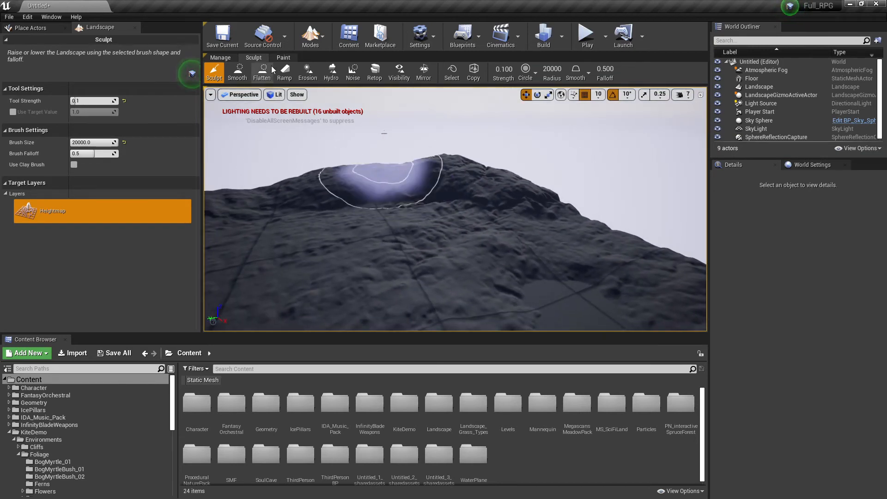
Leave landscape sculpting and switch the editor to Select mode for placing actors
{"action": "left_click", "coordinate": [221, 59]}
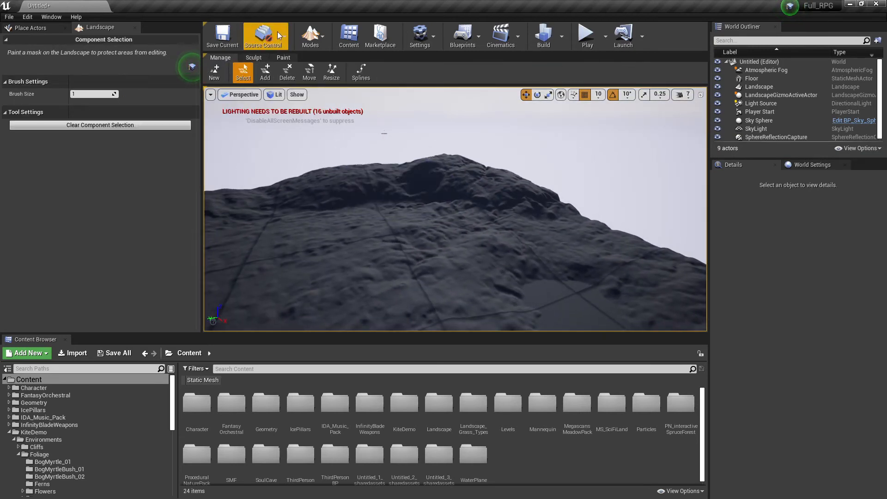
{"action": "left_click", "coordinate": [323, 29]}
{"action": "left_click", "coordinate": [315, 66]}
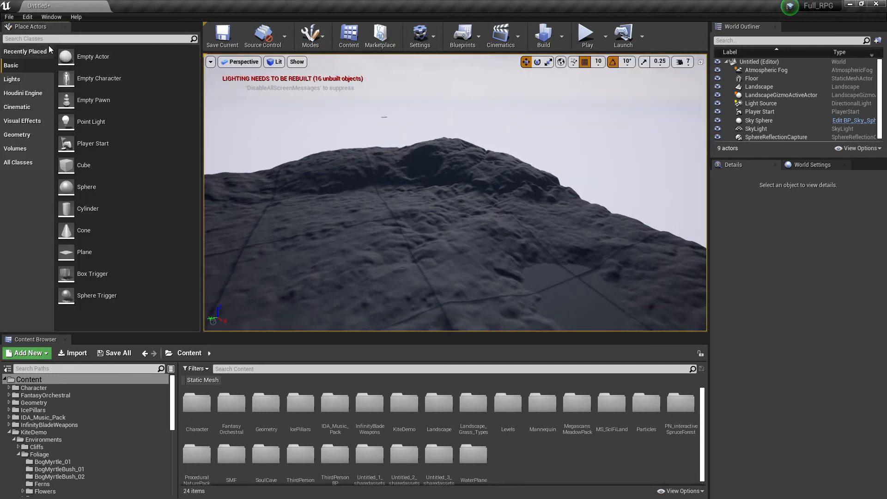
{"action": "type", "text": "envi"}
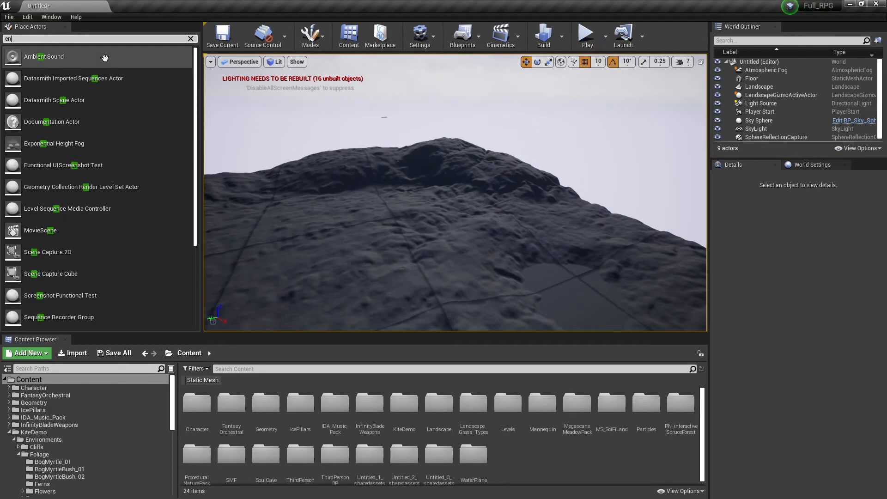
{"action": "key", "text": "BackSpace"}
{"action": "key", "text": "BackSpace"}
{"action": "key", "text": "BackSpace"}
{"action": "key", "text": "BackSpace"}
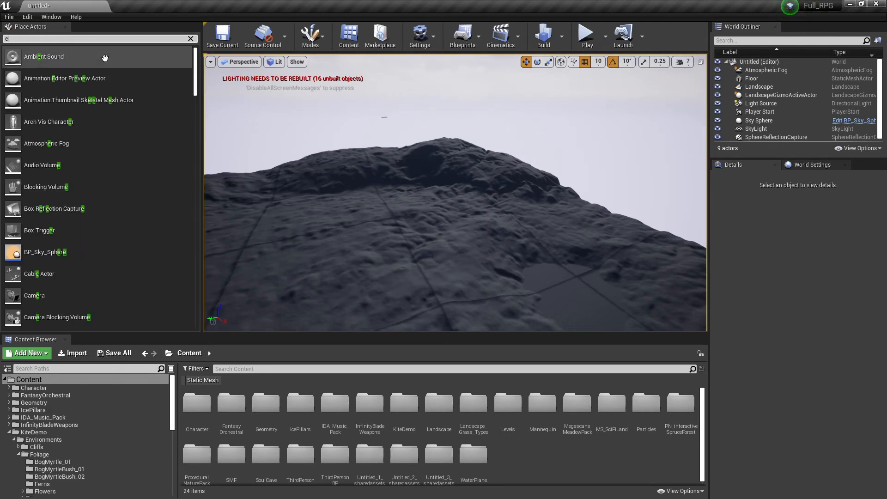
{"action": "type", "text": "hei"}
{"action": "key", "text": "BackSpace"}
{"action": "key", "text": "BackSpace"}
{"action": "key", "text": "BackSpace"}
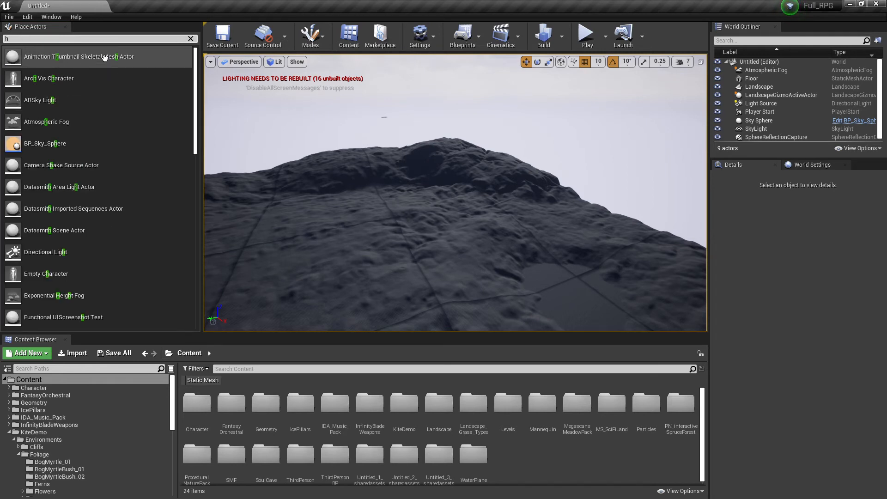
Search the placeable actors for "fog" and add an Exponential Height Fog to the middle of the landscape
{"action": "type", "text": "fog"}
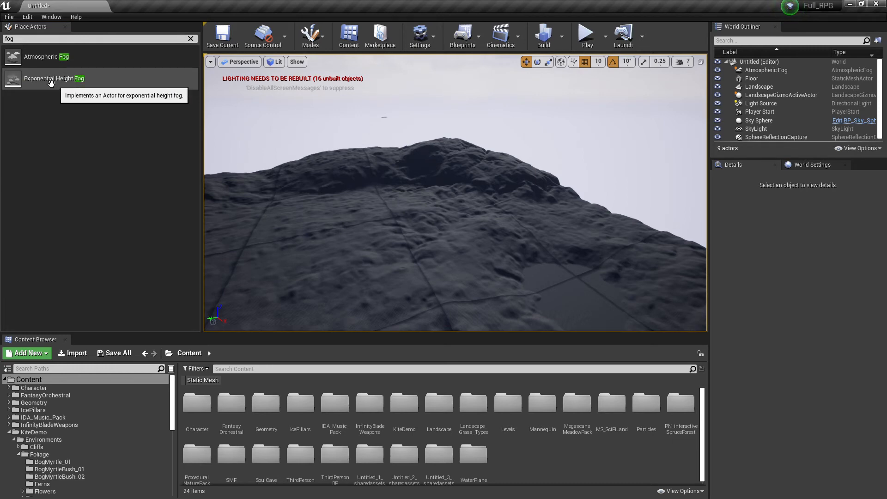
{"action": "left_click_drag", "start_coordinate": [37, 79], "coordinate": [400, 180]}
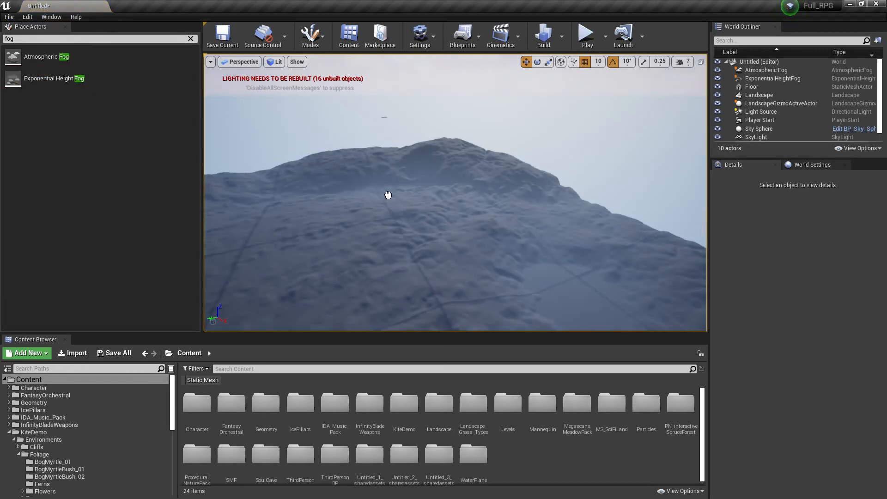
{"action": "mouse_move", "coordinate": [385, 175]}
{"action": "left_mouse_down"}
{"action": "mouse_move", "coordinate": [387, 197]}
{"action": "mouse_move", "coordinate": [387, 181]}
{"action": "left_mouse_up"}
Lower the Exponential Height Fog along its Z axis and check the haze over the terrain from several angles
{"action": "right_click_drag", "start_coordinate": [465, 221], "coordinate": [484, 225]}
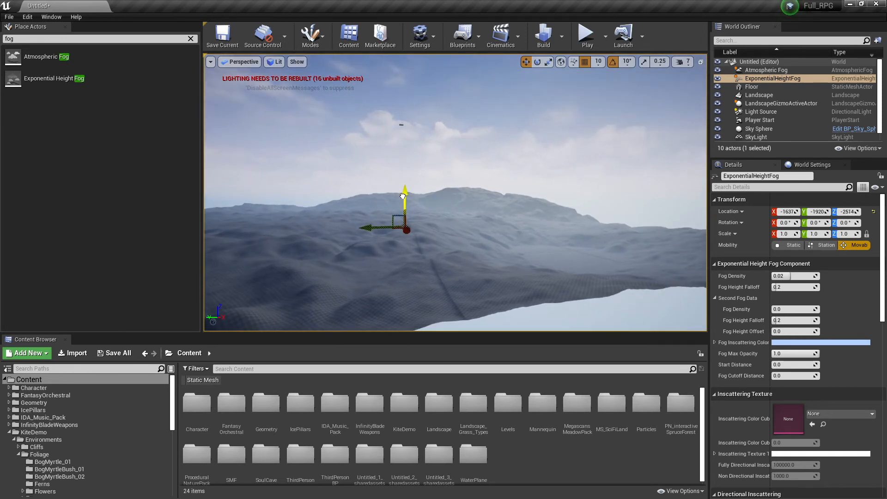
{"action": "mouse_move", "coordinate": [403, 185]}
{"action": "left_mouse_down"}
{"action": "mouse_move", "coordinate": [404, 173]}
{"action": "mouse_move", "coordinate": [406, 190]}
{"action": "left_mouse_up"}
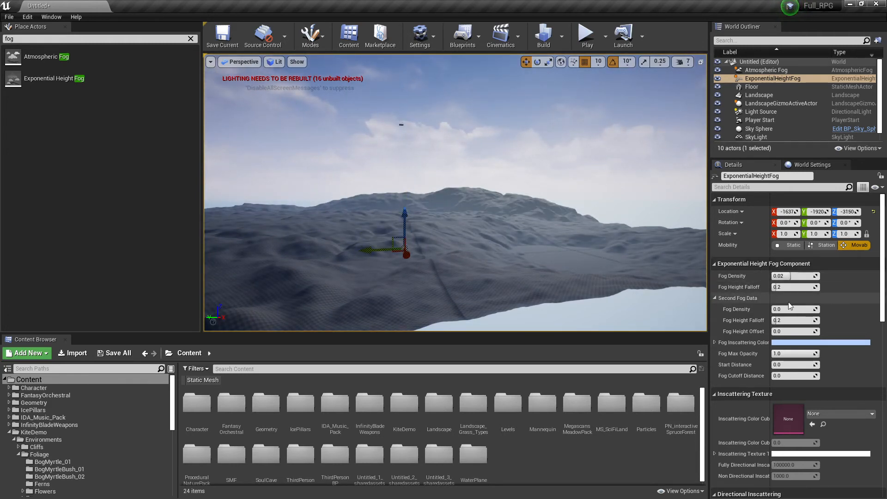
{"action": "right_click_drag", "start_coordinate": [435, 236], "coordinate": [497, 248]}
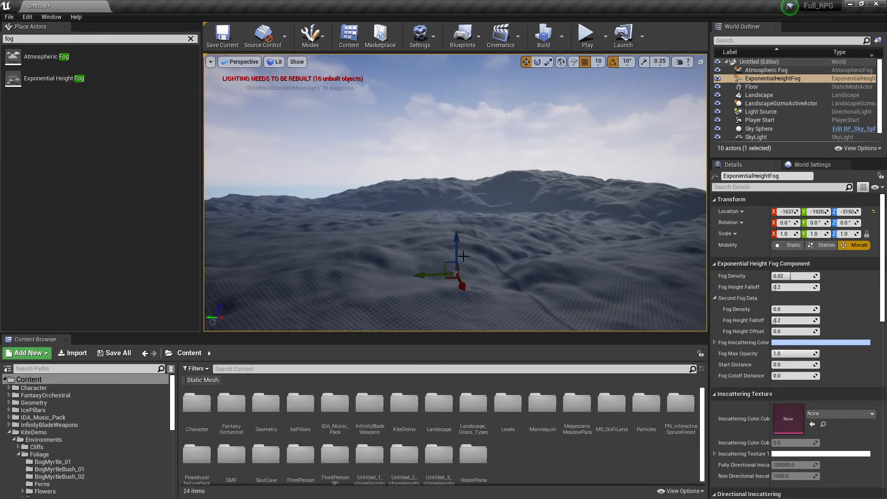
{"action": "right_click_drag", "start_coordinate": [500, 204], "coordinate": [309, 86]}
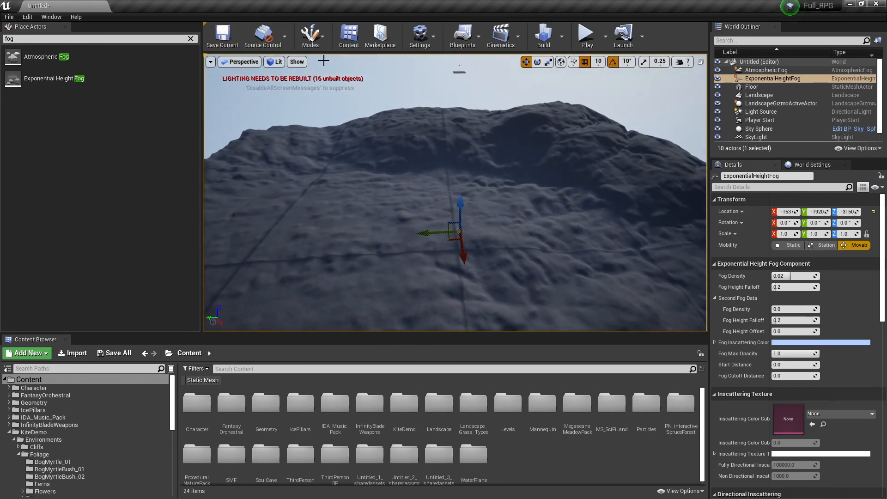
Return to Landscape mode with the Sculpt tool and reduce the brush size to about 2797
{"action": "left_click", "coordinate": [322, 41]}
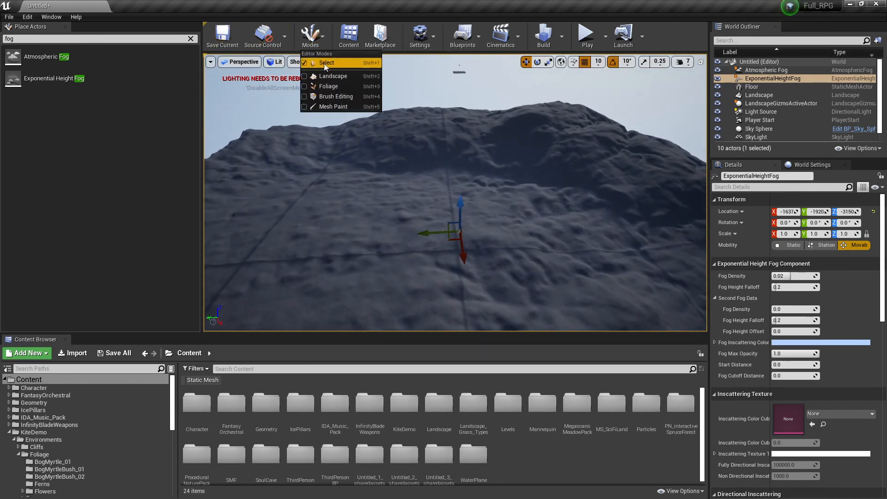
{"action": "left_click", "coordinate": [327, 76]}
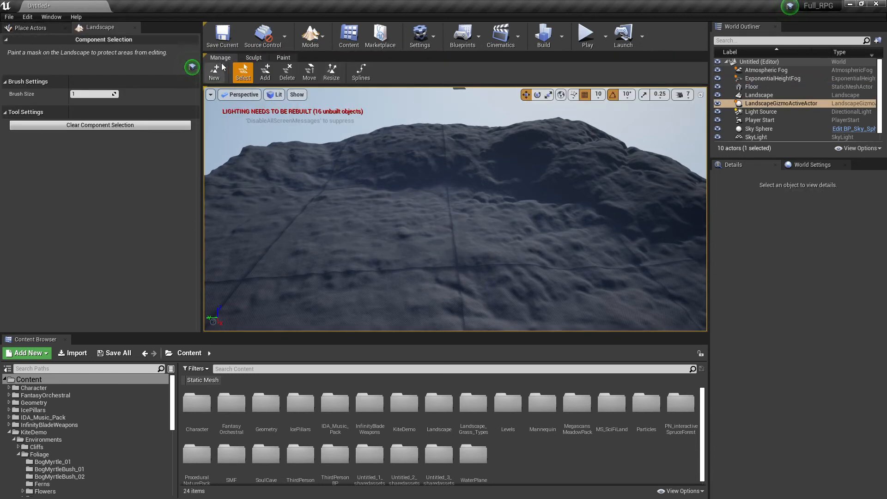
{"action": "left_click", "coordinate": [255, 58]}
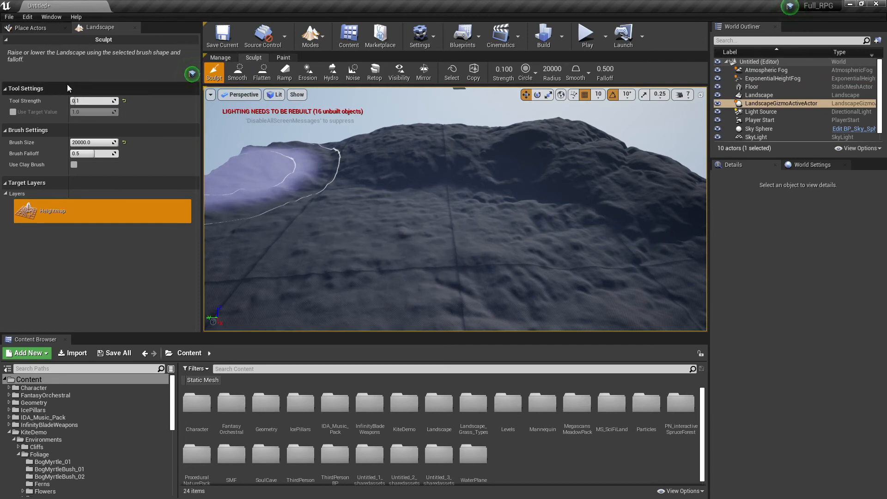
{"action": "mouse_move", "coordinate": [86, 143]}
{"action": "left_mouse_down"}
{"action": "mouse_move", "coordinate": [65, 142]}
{"action": "mouse_move", "coordinate": [105, 142]}
{"action": "left_mouse_up"}
Try raising the open terrain with the circular Sculpt brush and undo the stroke
{"action": "right_click_drag", "start_coordinate": [374, 271], "coordinate": [305, 303]}
{"action": "right_click_drag", "start_coordinate": [440, 218], "coordinate": [463, 254]}
{"action": "mouse_move", "coordinate": [440, 218]}
{"action": "left_mouse_down"}
{"action": "mouse_move", "coordinate": [523, 172]}
{"action": "mouse_move", "coordinate": [521, 153]}
{"action": "mouse_move", "coordinate": [272, 140]}
{"action": "mouse_move", "coordinate": [444, 139]}
{"action": "mouse_move", "coordinate": [365, 152]}
{"action": "left_mouse_up"}
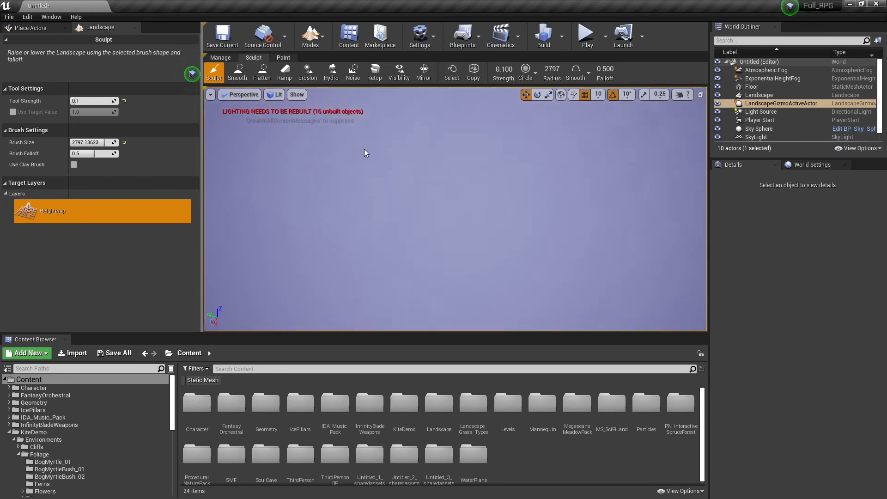
{"action": "key", "text": "ctrl+z"}
Inspect the steep test mound raised with the circular brush from several sides and undo its sculpt strokes
{"action": "right_click_drag", "start_coordinate": [429, 182], "coordinate": [429, 182]}
{"action": "key", "text": "s"}
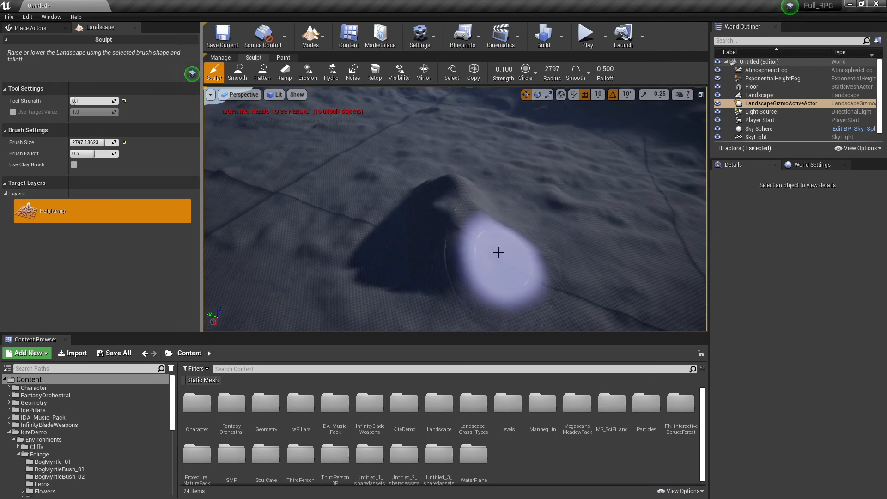
{"action": "key", "text": "d"}
{"action": "right_click_drag", "start_coordinate": [517, 226], "coordinate": [347, 229]}
{"action": "key", "text": "s"}
{"action": "key", "text": "w"}
{"action": "key", "text": "s"}
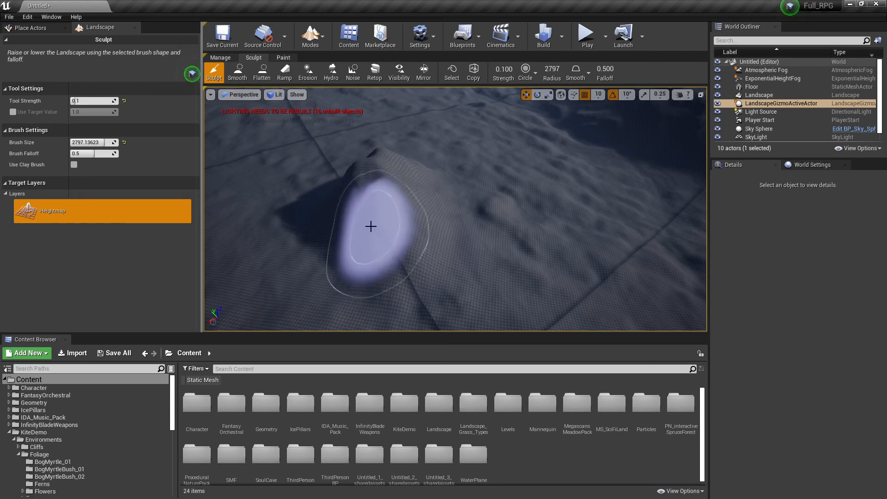
{"action": "key", "text": "d"}
{"action": "mouse_move", "coordinate": [418, 218]}
{"action": "right_mouse_down"}
{"action": "mouse_move", "coordinate": [365, 213]}
{"action": "mouse_move", "coordinate": [319, 162]}
{"action": "mouse_move", "coordinate": [273, 164]}
{"action": "mouse_move", "coordinate": [241, 198]}
{"action": "mouse_move", "coordinate": [199, 157]}
{"action": "mouse_move", "coordinate": [159, 143]}
{"action": "mouse_move", "coordinate": [465, 204]}
{"action": "mouse_move", "coordinate": [491, 231]}
{"action": "mouse_move", "coordinate": [455, 202]}
{"action": "mouse_move", "coordinate": [497, 199]}
{"action": "mouse_move", "coordinate": [437, 213]}
{"action": "mouse_move", "coordinate": [399, 235]}
{"action": "mouse_move", "coordinate": [323, 231]}
{"action": "mouse_move", "coordinate": [319, 223]}
{"action": "right_mouse_up"}
{"action": "key", "text": "a"}
{"action": "key", "text": "s"}
{"action": "key", "text": "w"}
{"action": "key", "text": "ctrl+z"}
{"action": "key", "text": "ctrl+z"}
Change the sculpt brush to Alpha with the Brush08 texture and raise a small rugged mound on the plain
{"action": "key", "text": "w"}
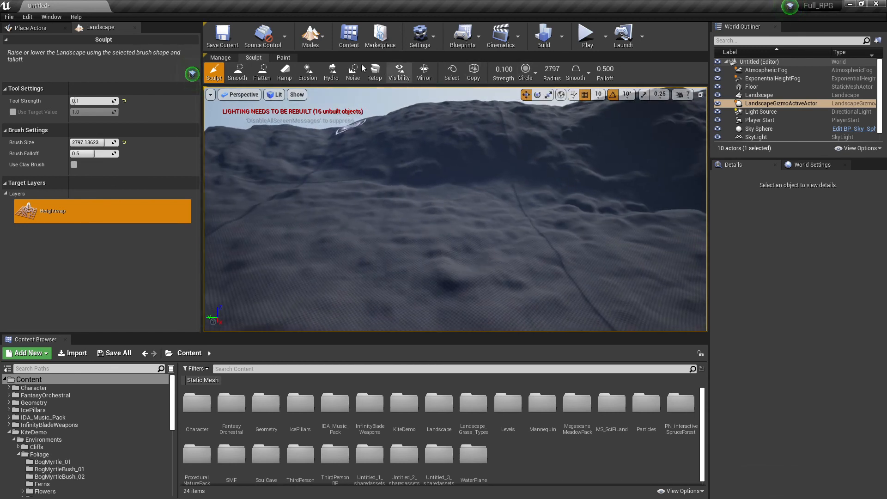
{"action": "left_click", "coordinate": [536, 73]}
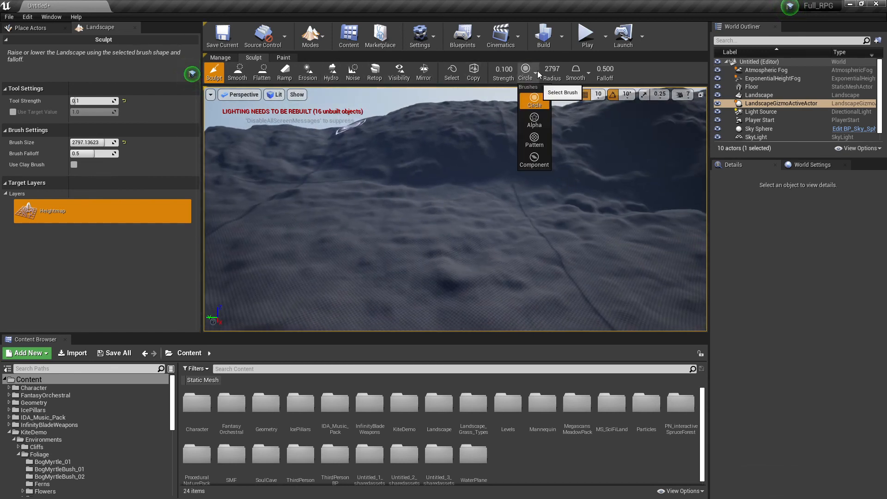
{"action": "left_click", "coordinate": [537, 123]}
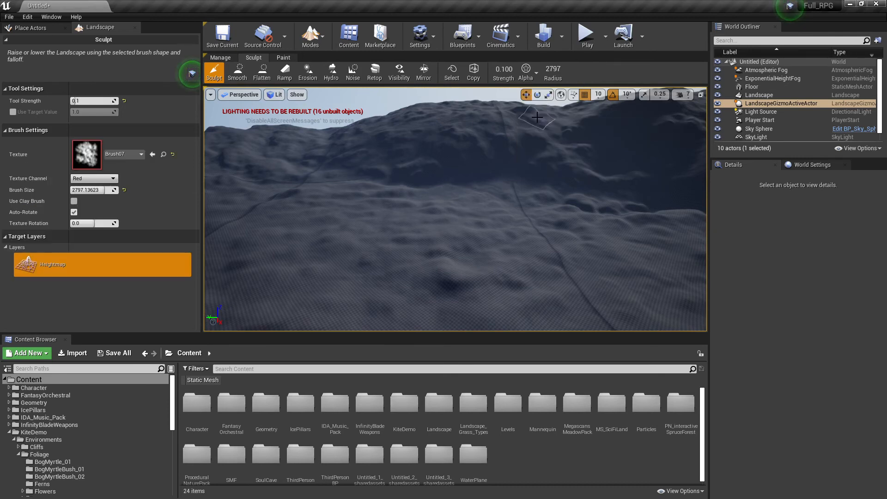
{"action": "left_click", "coordinate": [125, 155]}
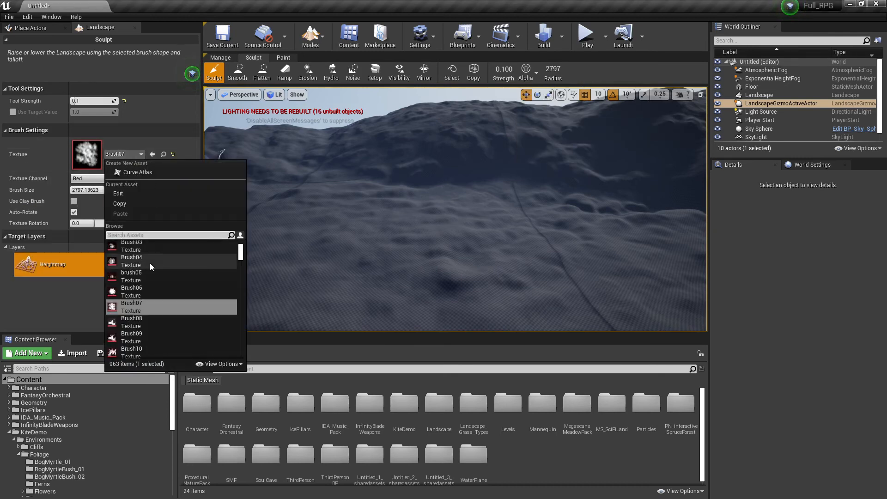
{"action": "left_click", "coordinate": [130, 278]}
{"action": "left_click", "coordinate": [124, 154]}
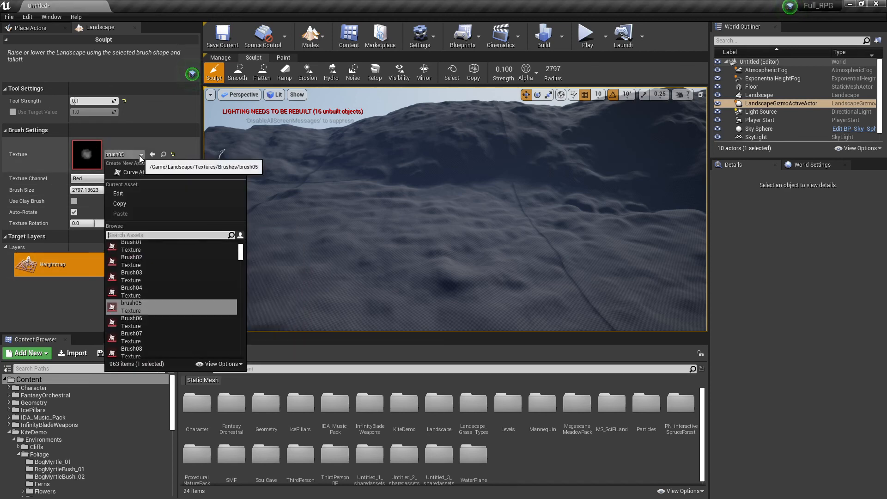
{"action": "left_click", "coordinate": [132, 309]}
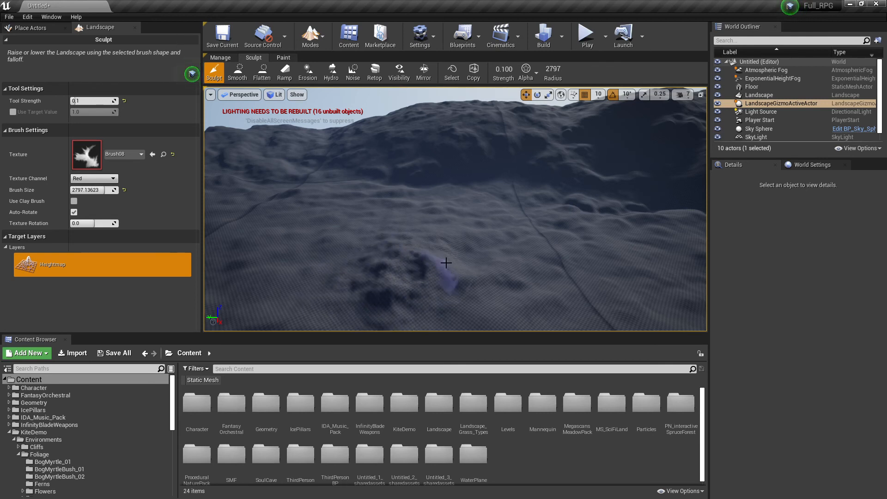
{"action": "mouse_move", "coordinate": [393, 276]}
{"action": "right_mouse_down"}
{"action": "mouse_move", "coordinate": [564, 106]}
{"action": "mouse_move", "coordinate": [518, 184]}
{"action": "mouse_move", "coordinate": [538, 178]}
{"action": "mouse_move", "coordinate": [535, 165]}
{"action": "mouse_move", "coordinate": [466, 217]}
{"action": "right_mouse_up"}
{"action": "key", "text": "s"}
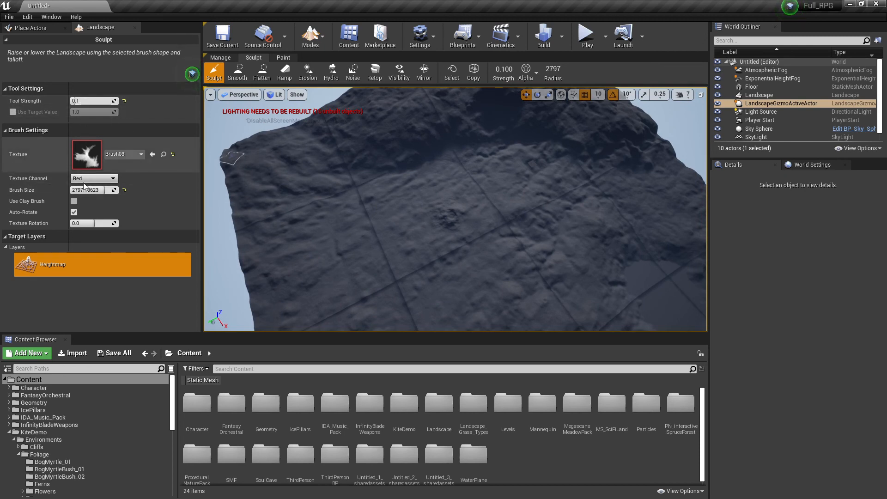
Set the Alpha brush size to 20000 and sculpt a large rugged mountain ridge across the landscape
{"action": "left_click", "coordinate": [106, 191]}
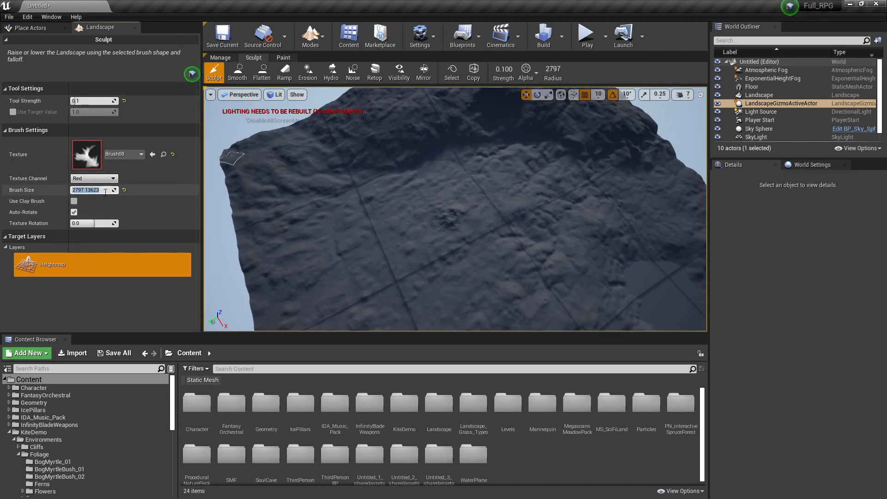
{"action": "type", "text": "20000"}
{"action": "key", "text": "Return"}
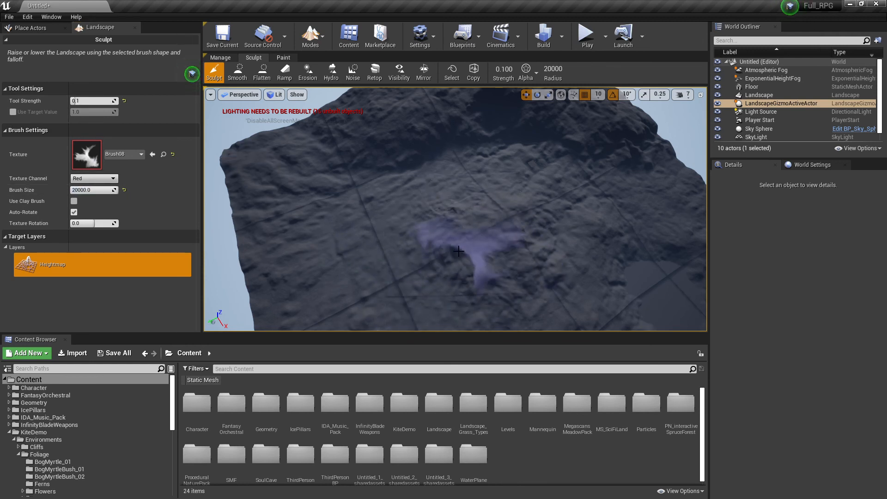
{"action": "mouse_move", "coordinate": [443, 283]}
{"action": "right_mouse_down"}
{"action": "mouse_move", "coordinate": [444, 301]}
{"action": "mouse_move", "coordinate": [428, 298]}
{"action": "mouse_move", "coordinate": [425, 287]}
{"action": "mouse_move", "coordinate": [444, 284]}
{"action": "right_mouse_up"}
{"action": "key", "text": "w"}
{"action": "mouse_move", "coordinate": [444, 284]}
{"action": "left_mouse_down"}
{"action": "mouse_move", "coordinate": [402, 196]}
{"action": "mouse_move", "coordinate": [300, 173]}
{"action": "mouse_move", "coordinate": [384, 244]}
{"action": "mouse_move", "coordinate": [349, 181]}
{"action": "mouse_move", "coordinate": [323, 178]}
{"action": "left_mouse_up"}
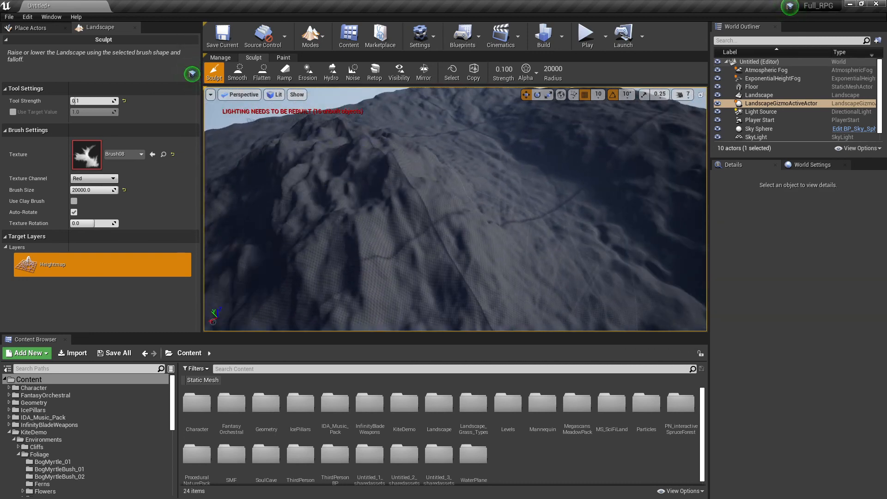
{"action": "mouse_move", "coordinate": [324, 178]}
{"action": "right_mouse_down"}
{"action": "mouse_move", "coordinate": [536, 199]}
{"action": "mouse_move", "coordinate": [578, 219]}
{"action": "mouse_move", "coordinate": [647, 206]}
{"action": "right_mouse_up"}
{"action": "key", "text": "w"}
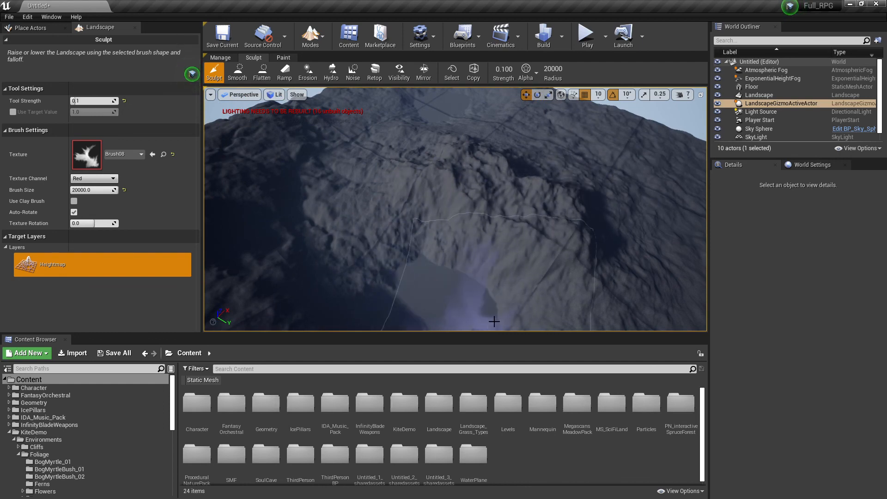
{"action": "mouse_move", "coordinate": [494, 321]}
{"action": "right_mouse_down"}
{"action": "mouse_move", "coordinate": [501, 282]}
{"action": "mouse_move", "coordinate": [476, 324]}
{"action": "mouse_move", "coordinate": [502, 285]}
{"action": "mouse_move", "coordinate": [481, 289]}
{"action": "mouse_move", "coordinate": [462, 263]}
{"action": "mouse_move", "coordinate": [446, 266]}
{"action": "mouse_move", "coordinate": [416, 308]}
{"action": "mouse_move", "coordinate": [351, 259]}
{"action": "mouse_move", "coordinate": [301, 266]}
{"action": "mouse_move", "coordinate": [517, 291]}
{"action": "right_mouse_up"}
{"action": "key", "text": "w"}
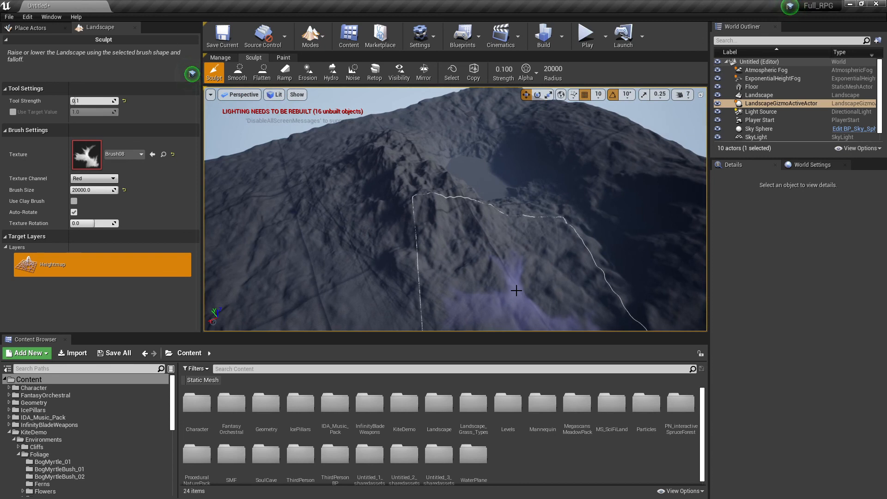